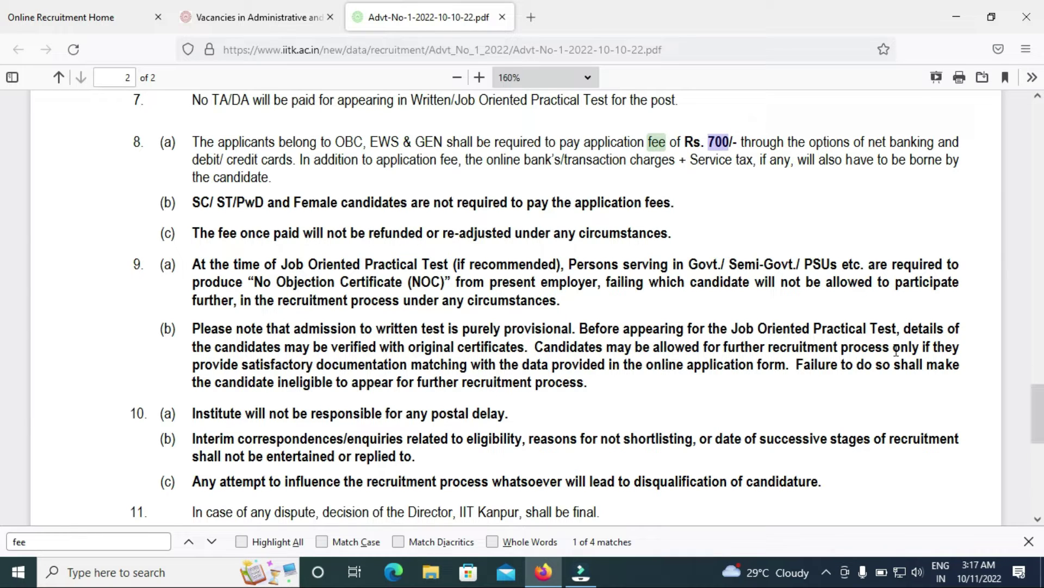
Switch from the advertisement PDF to the recruitment portal's home page and open the new user registration form
key("ctrl+Tab")
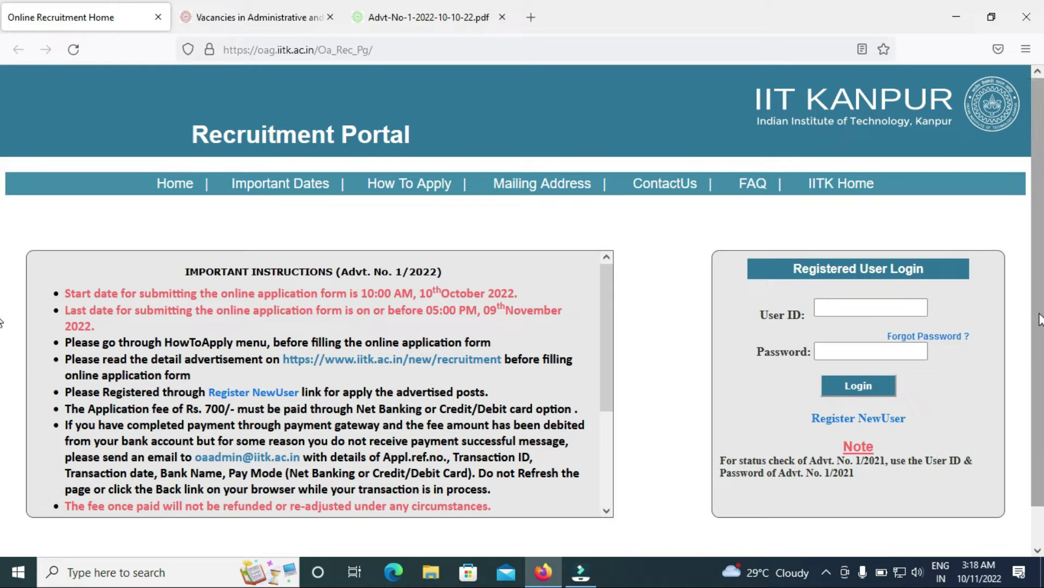
mouse_move(1040, 318)
left_mouse_down()
mouse_move(1041, 348)
mouse_move(1041, 329)
left_mouse_up()
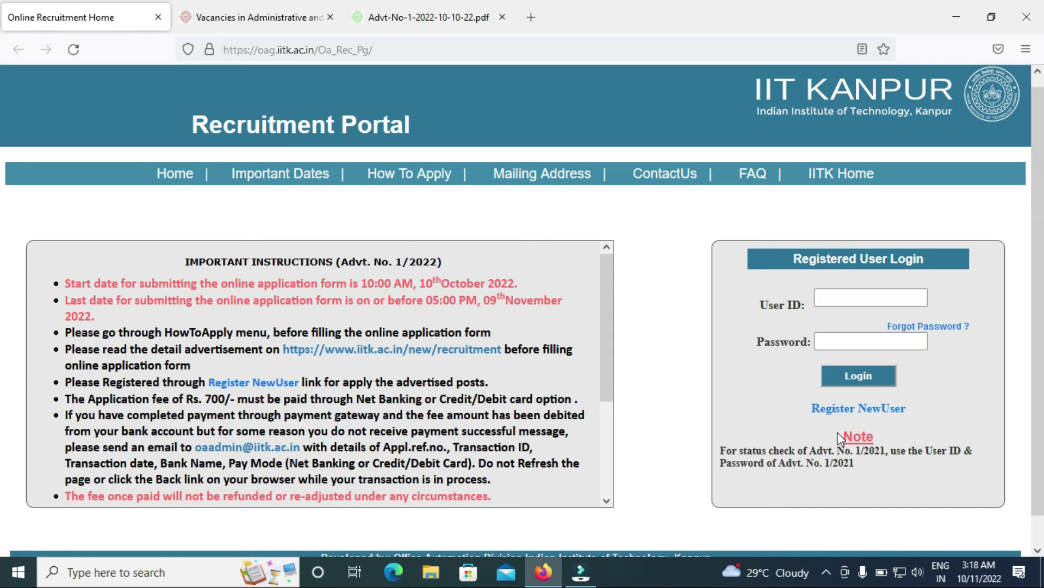
left_click(852, 414)
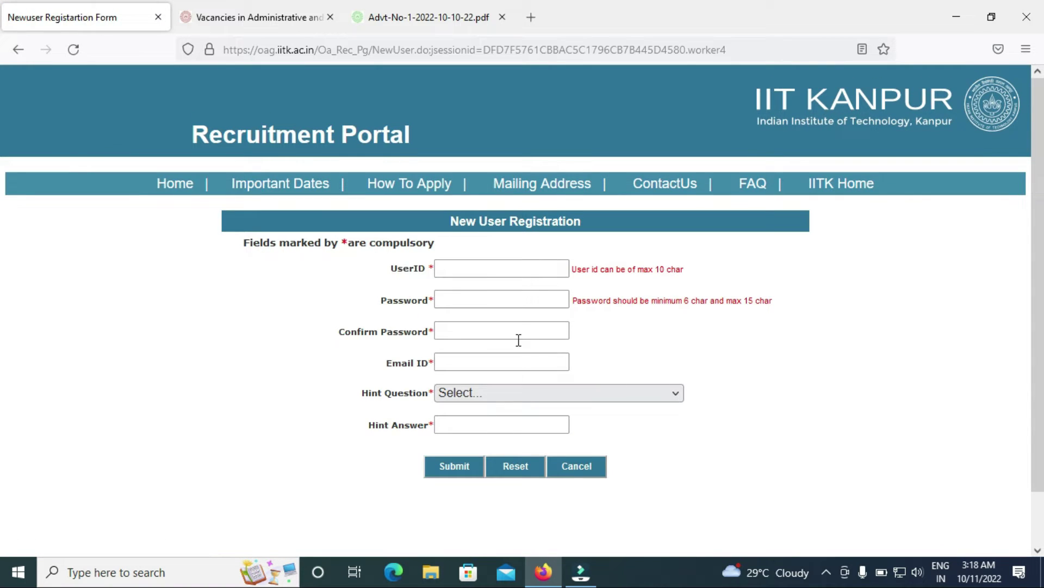
Go through the registration form's fields and choose "What was the name of your first School?" as the hint question
left_click(528, 271)
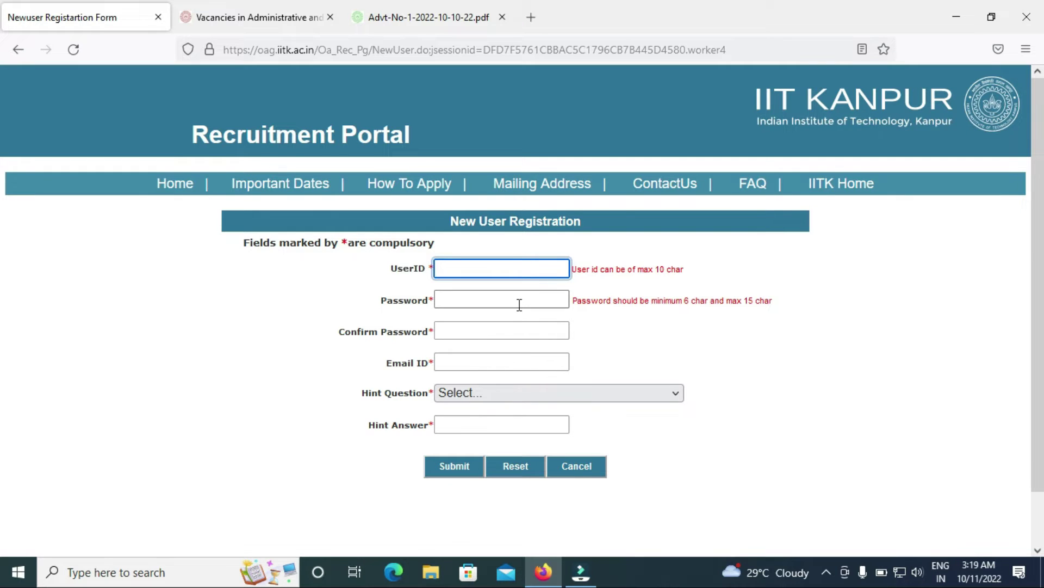
left_click(519, 305)
left_click(465, 331)
left_click(476, 361)
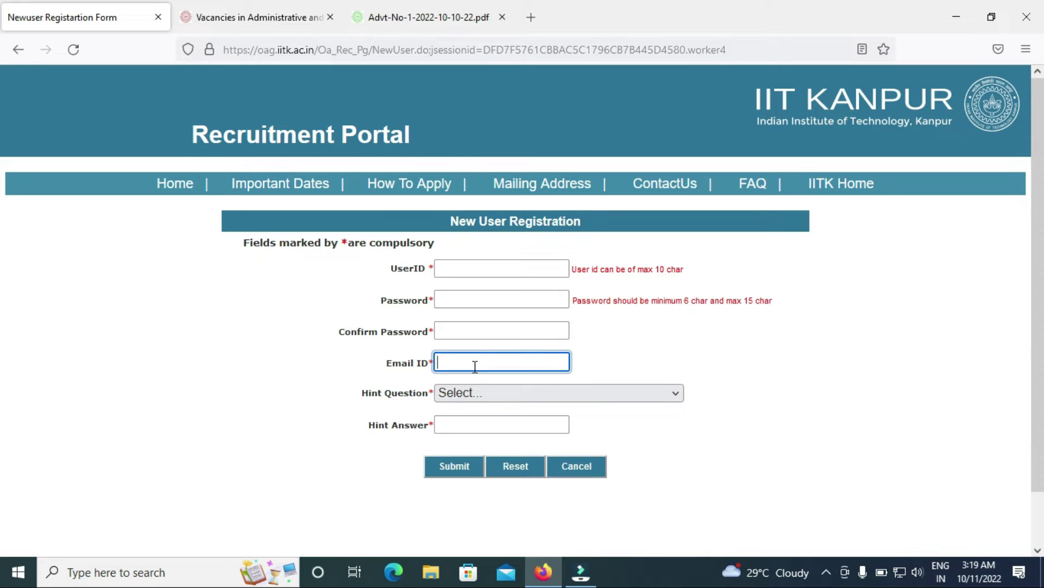
left_click(491, 393)
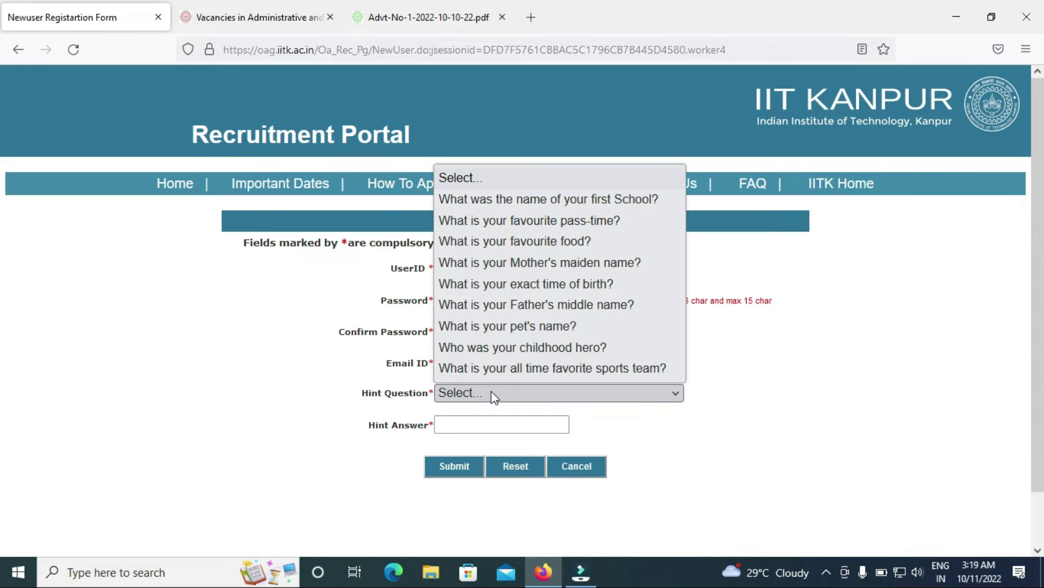
left_click(549, 200)
left_click(468, 424)
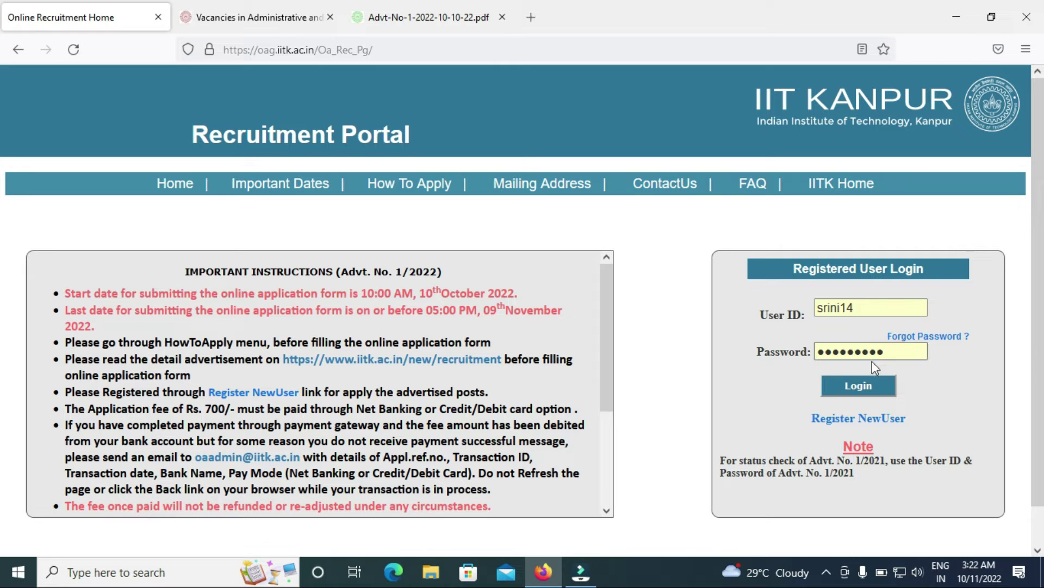
Log in to the recruitment portal as a registered user and select Advt. No. 1/2022 in the post details
left_click(863, 391)
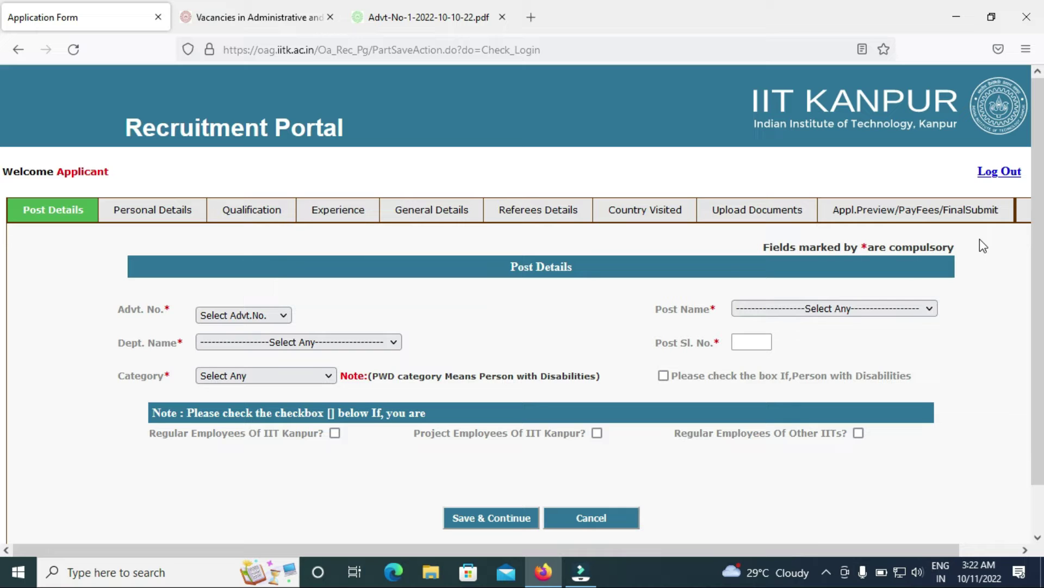
left_click_drag(914, 547, 833, 549)
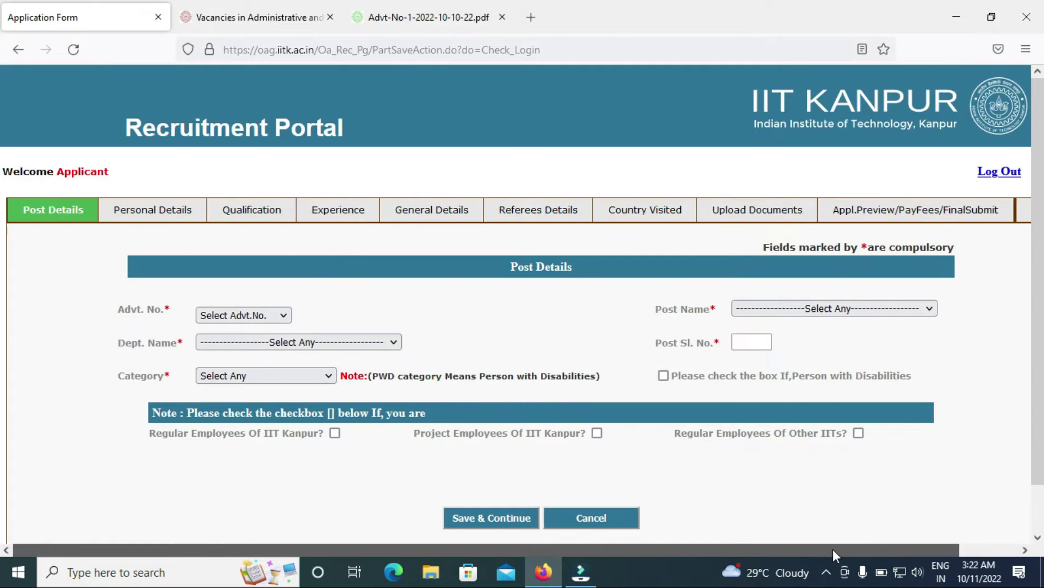
left_click(279, 318)
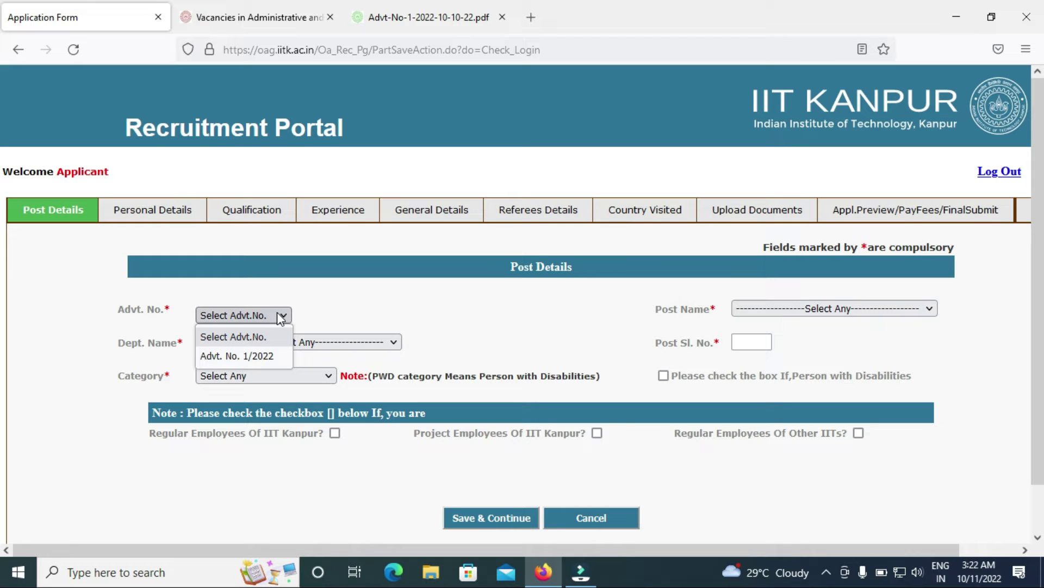
left_click(258, 356)
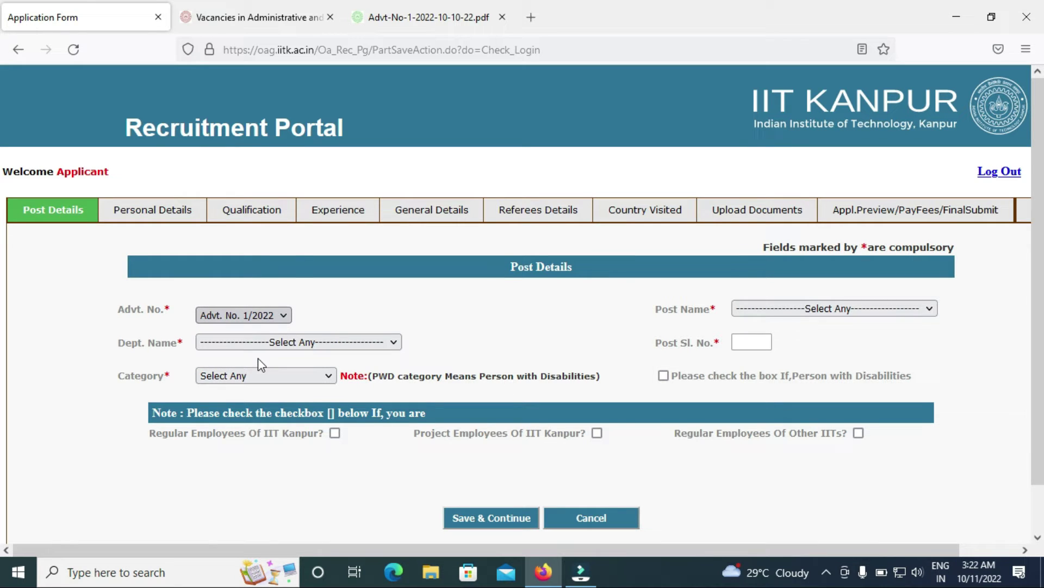
Select JUNIOR ASSISTANT as the post name and Institute as the department name
left_click(301, 342)
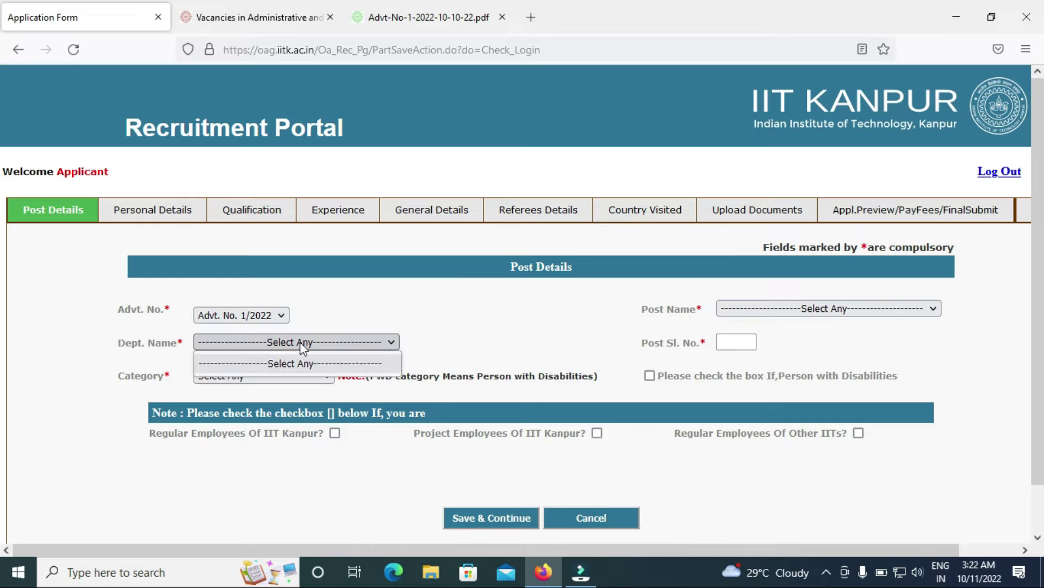
left_click(348, 342)
left_click(785, 308)
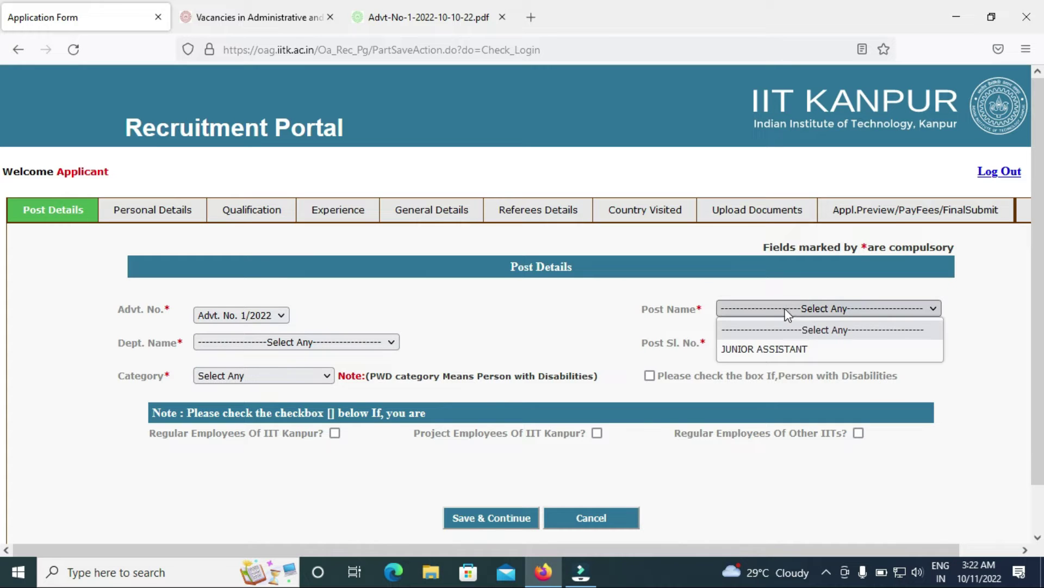
left_click(753, 349)
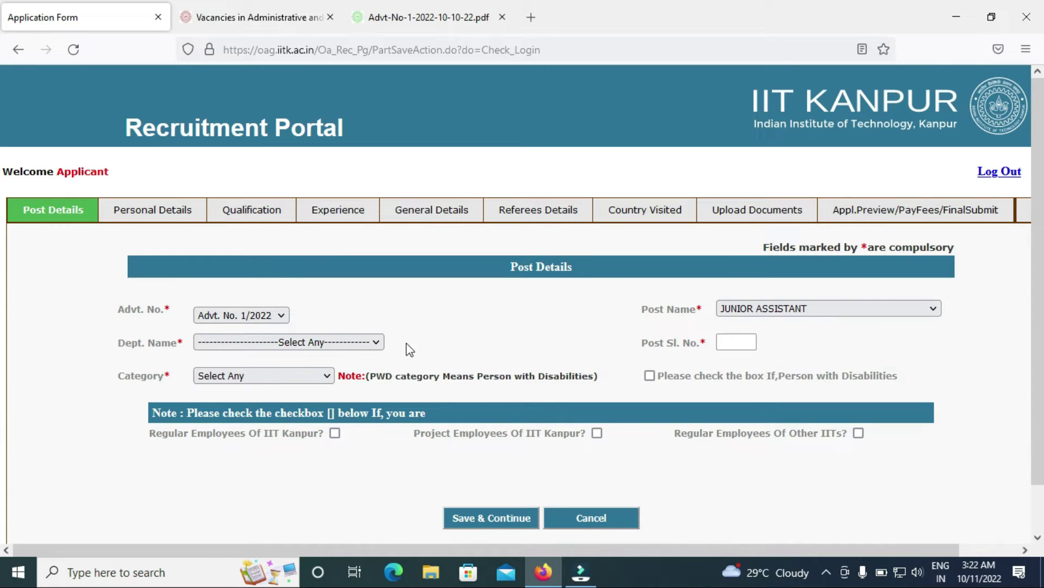
left_click(370, 343)
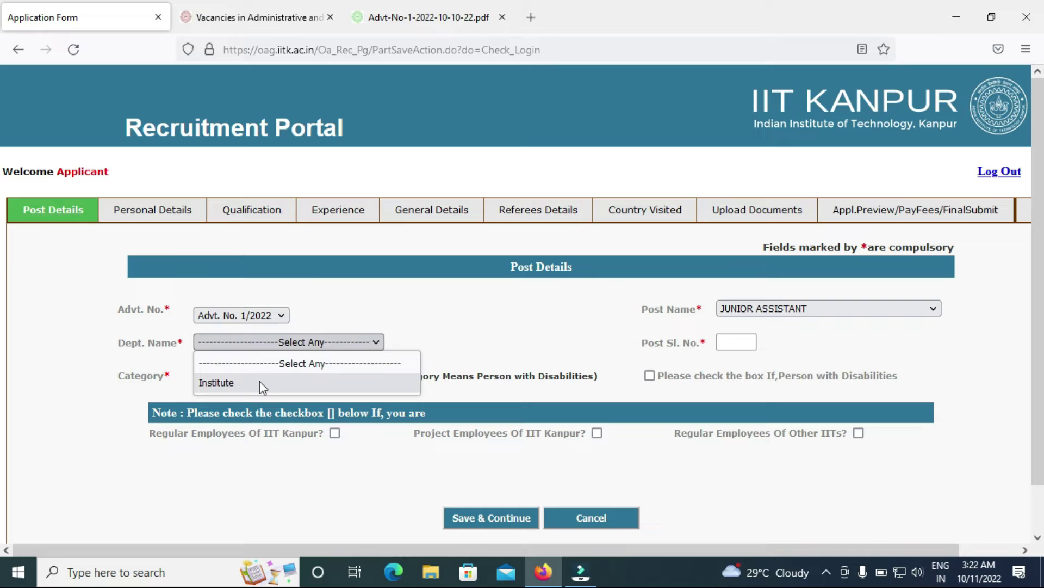
left_click(259, 382)
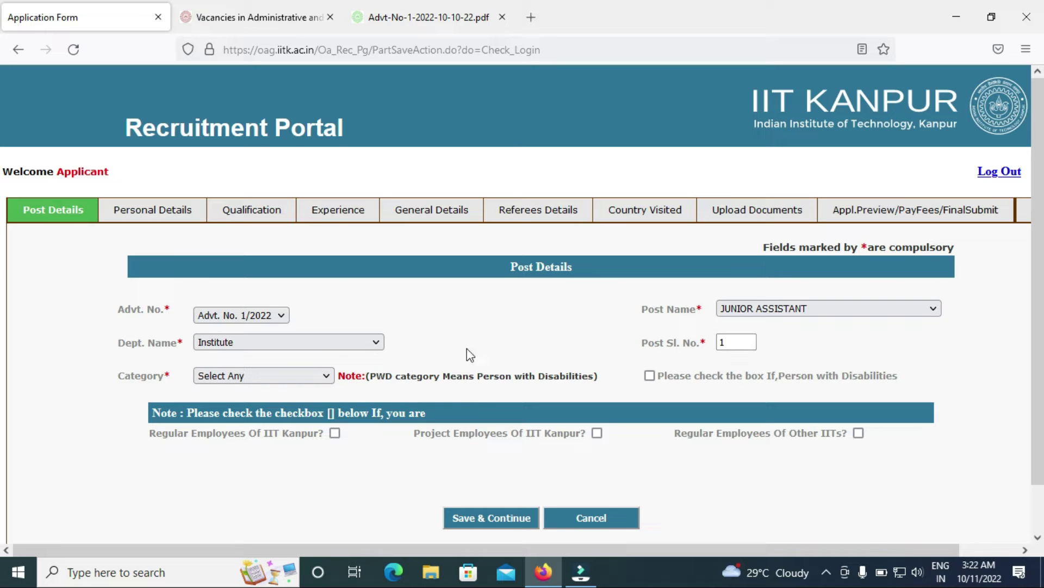
Set the category to GEN, then save the post details and continue to the personal details
left_click(322, 380)
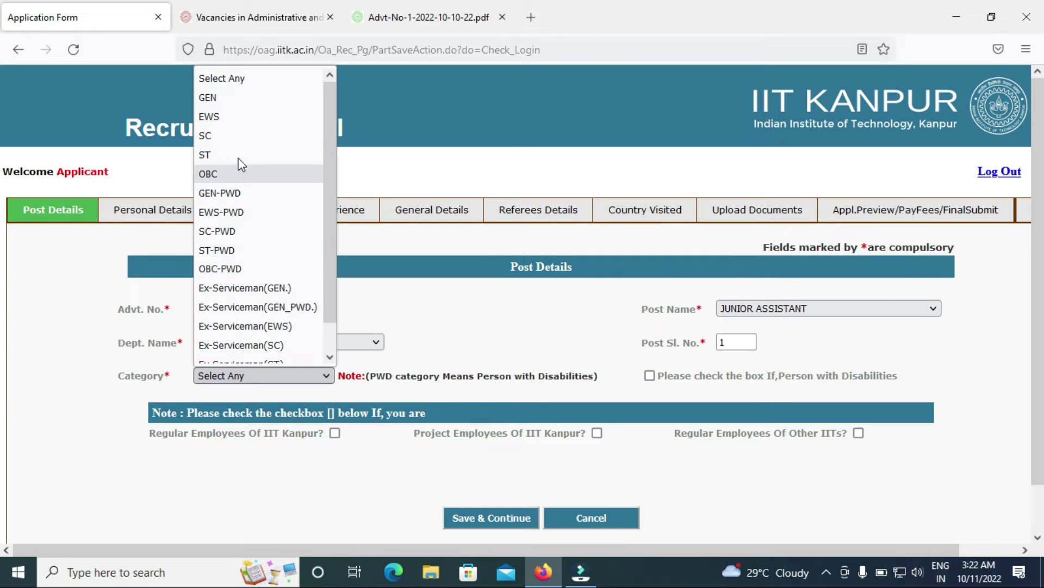
left_click(228, 99)
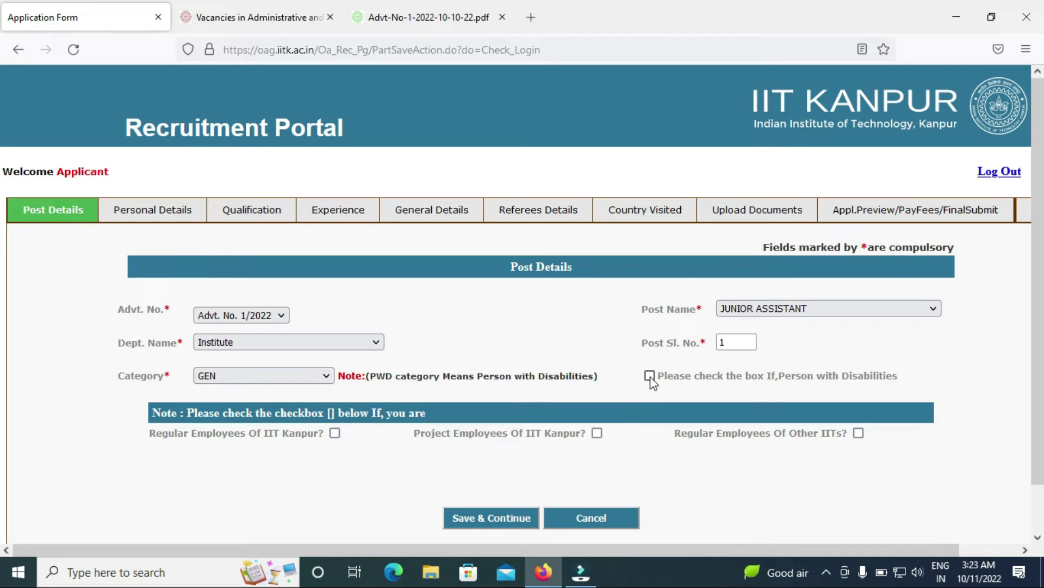
scroll(456, 466, "down", 1)
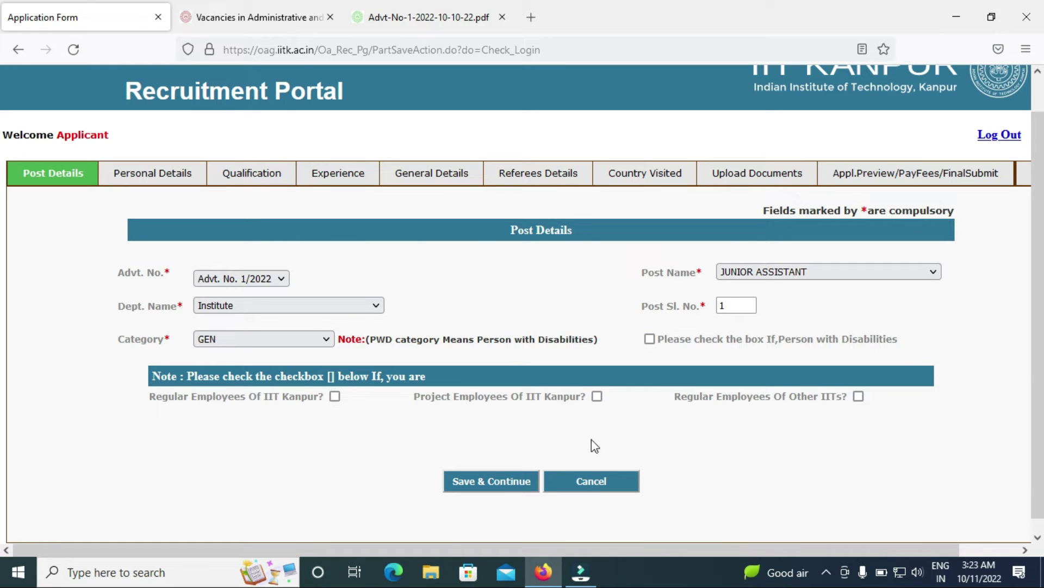
left_click(492, 480)
left_click(587, 346)
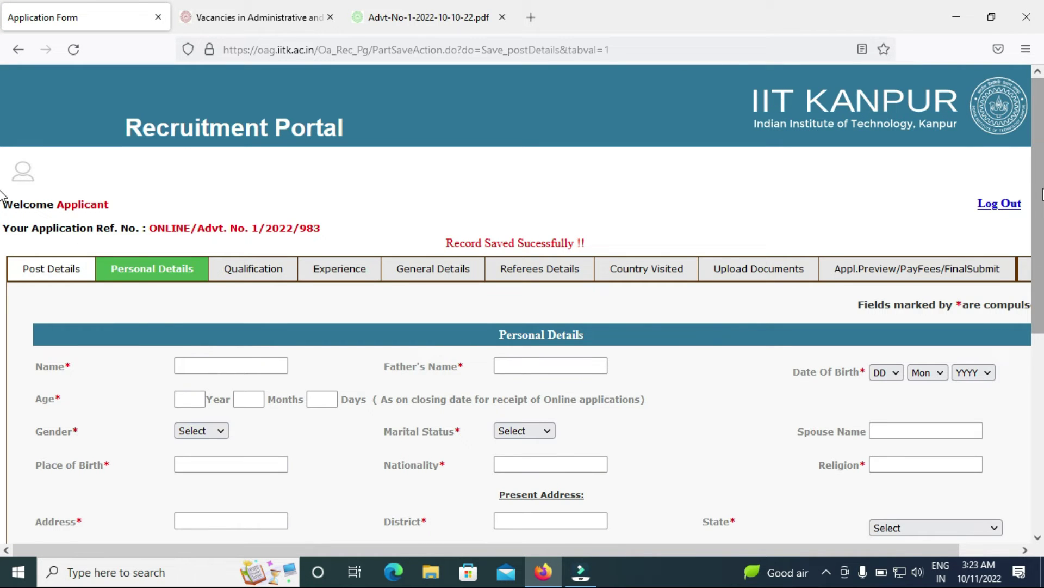
Go through the name, father's name and marital status fields of the personal details and set the gender to Male
scroll(2, 204, "down", 1)
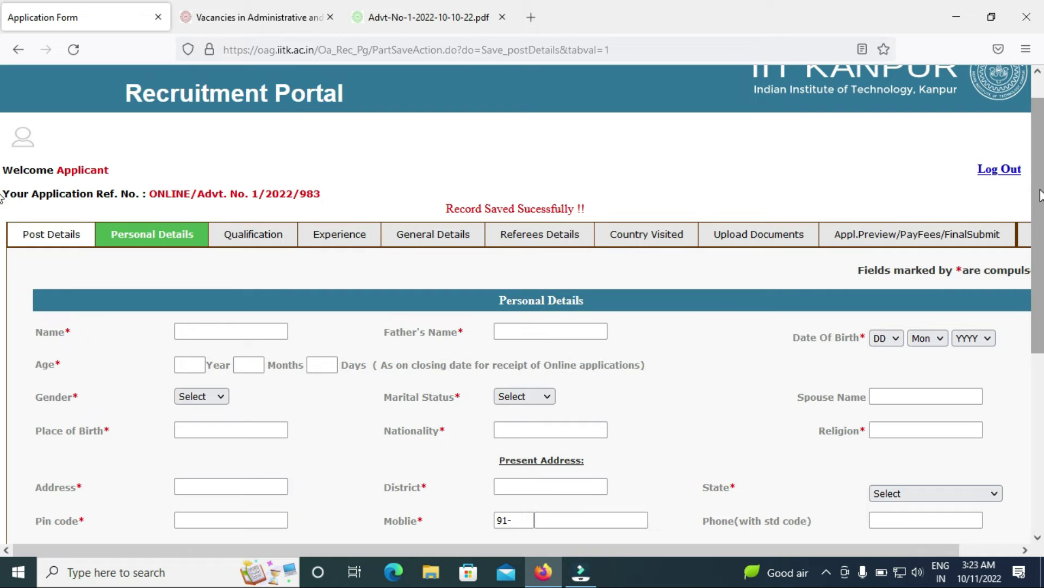
scroll(3, 188, "down", 4)
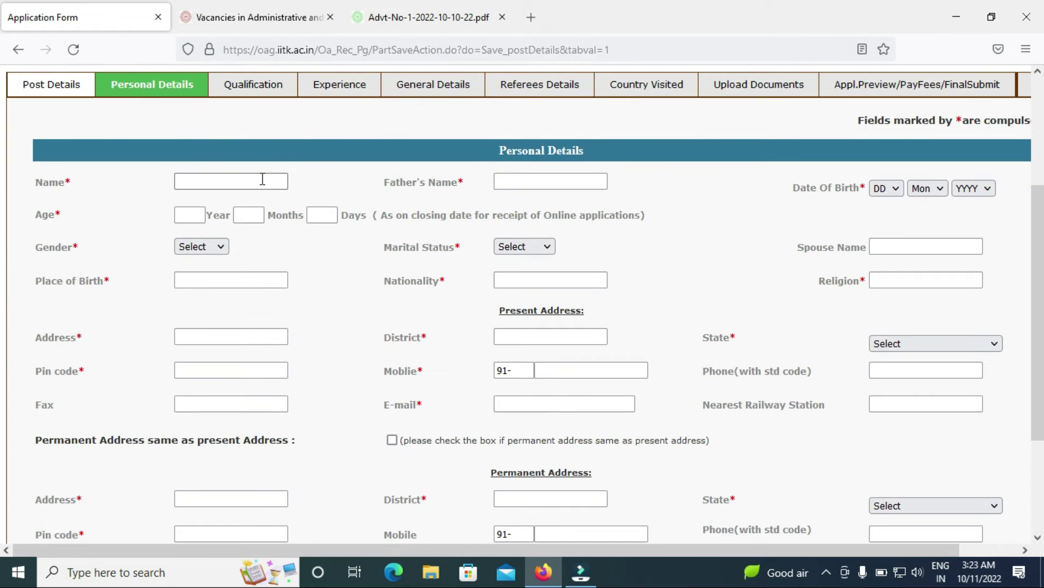
left_click(262, 179)
left_click(536, 197)
left_click(219, 245)
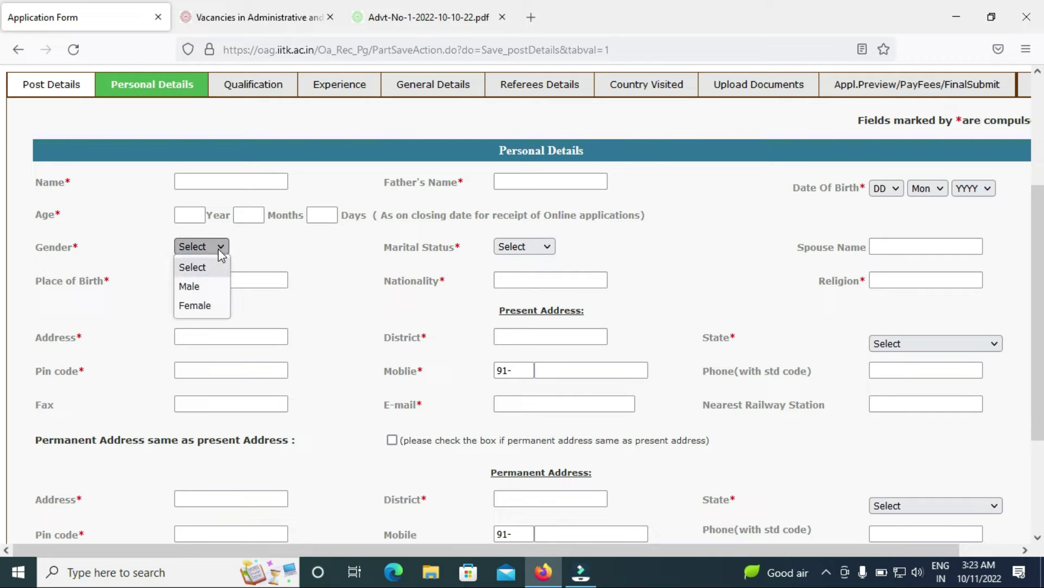
left_click(215, 285)
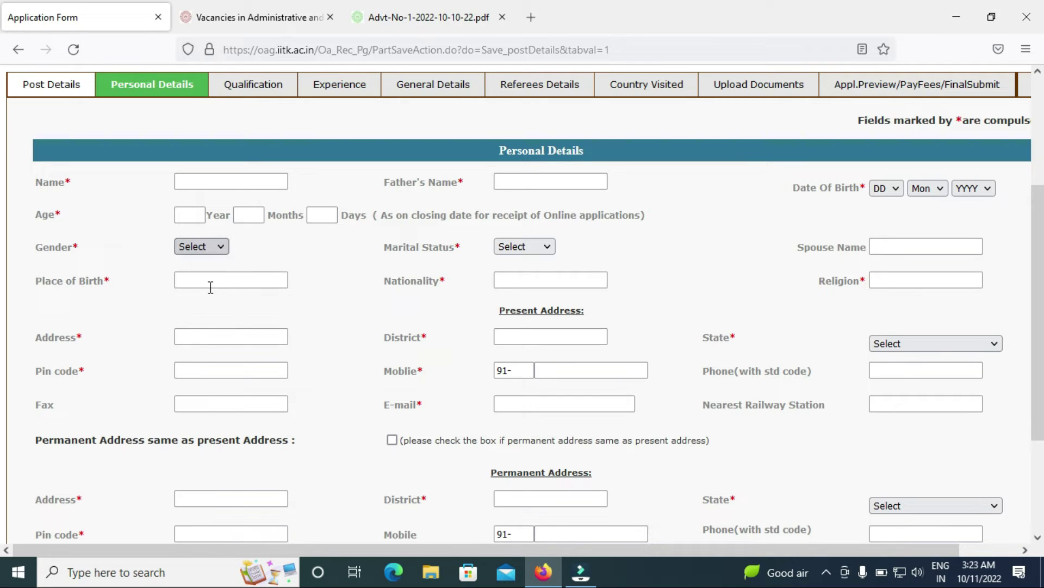
left_click(550, 251)
left_click(624, 240)
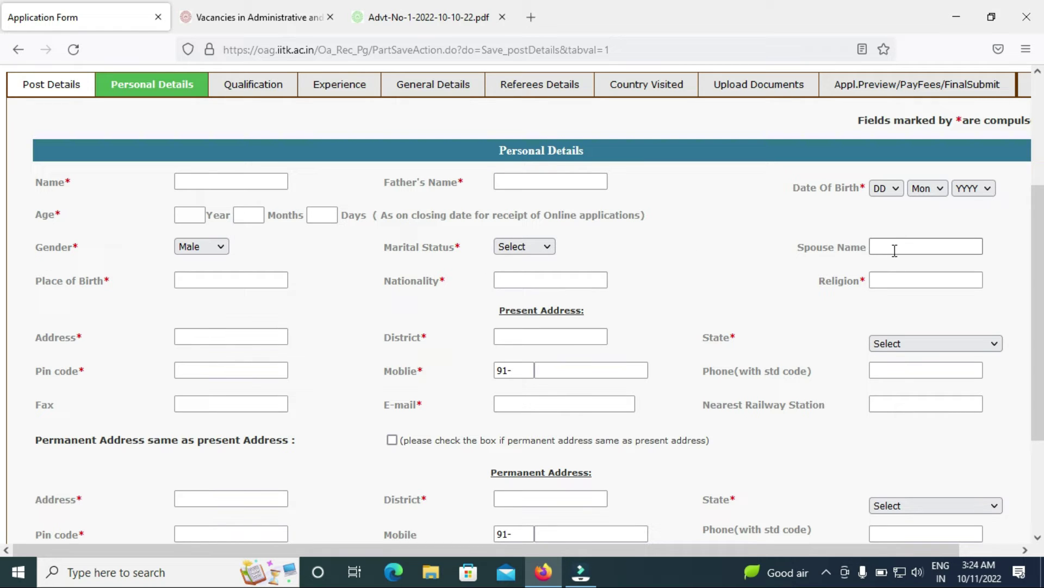
Examine the place of birth, nationality and religion fields and the present and permanent address sections of the personal details
left_click(229, 280)
left_click(227, 282)
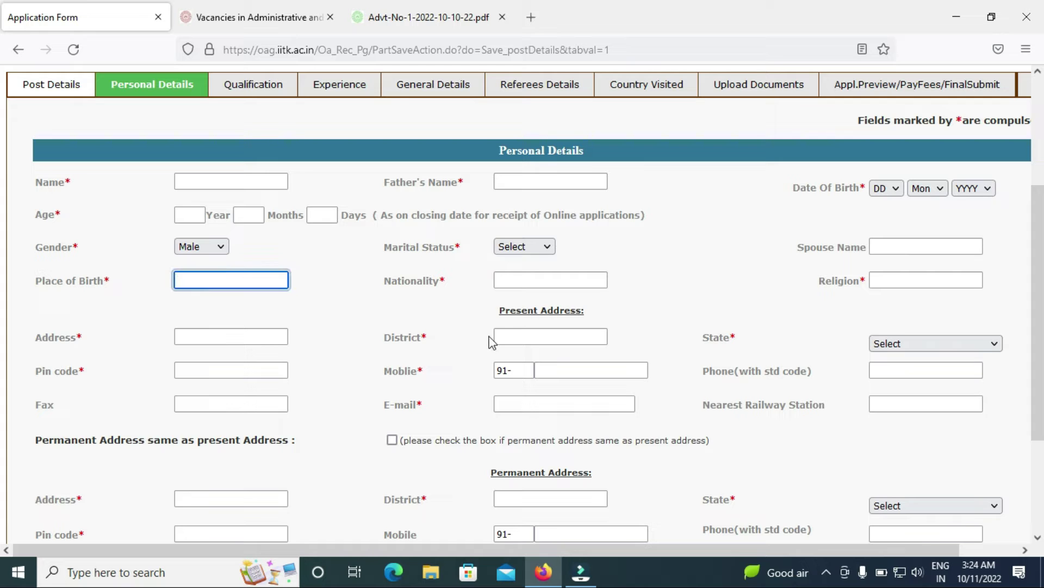
left_click(528, 281)
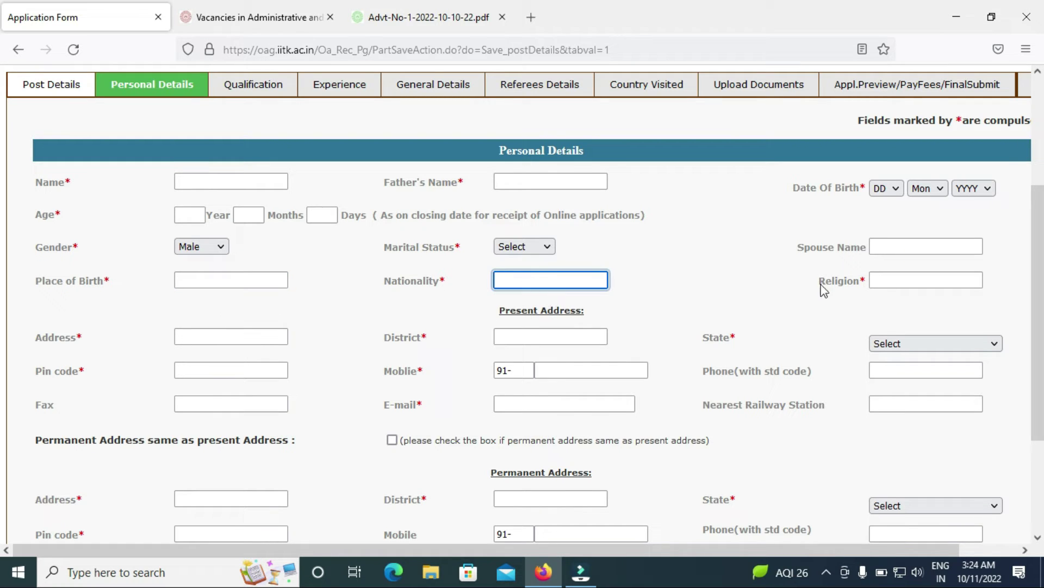
left_click(896, 281)
scroll(3, 300, "down", 2)
scroll(3, 300, "down", 2)
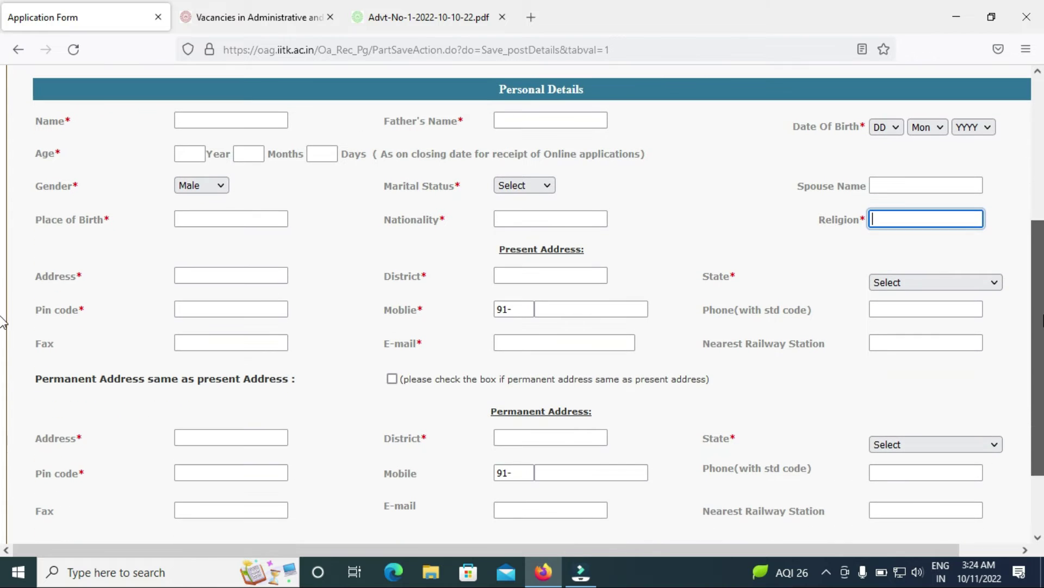
left_click(246, 279)
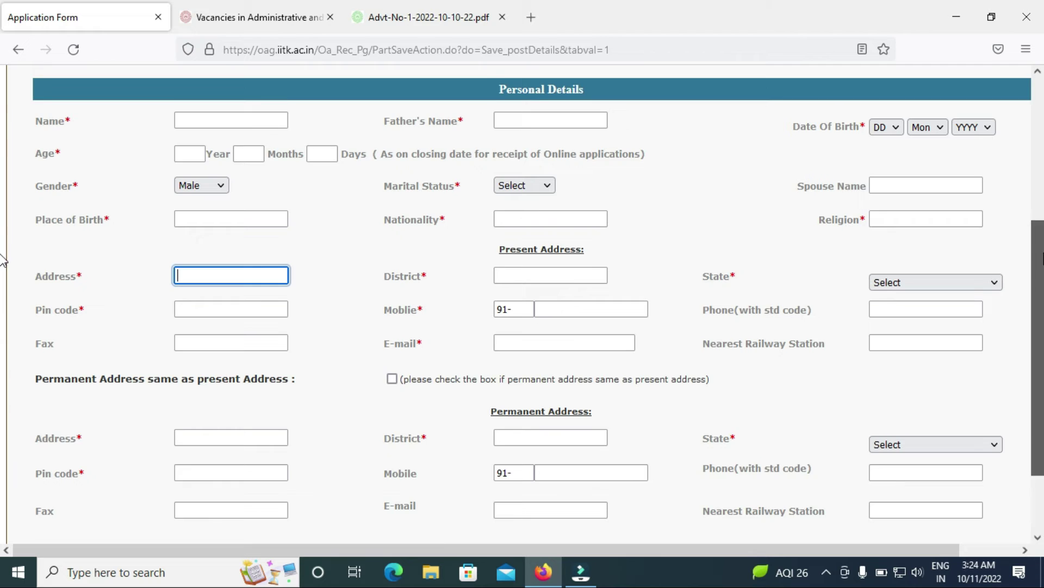
scroll(690, 244, "down", 2)
double_click(733, 214)
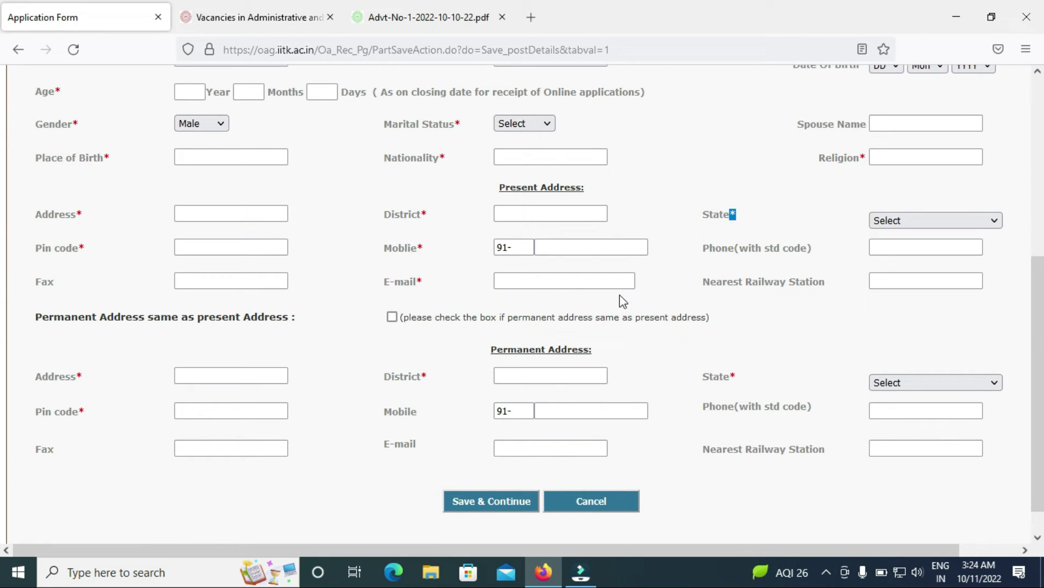
left_click(547, 246)
left_click(513, 280)
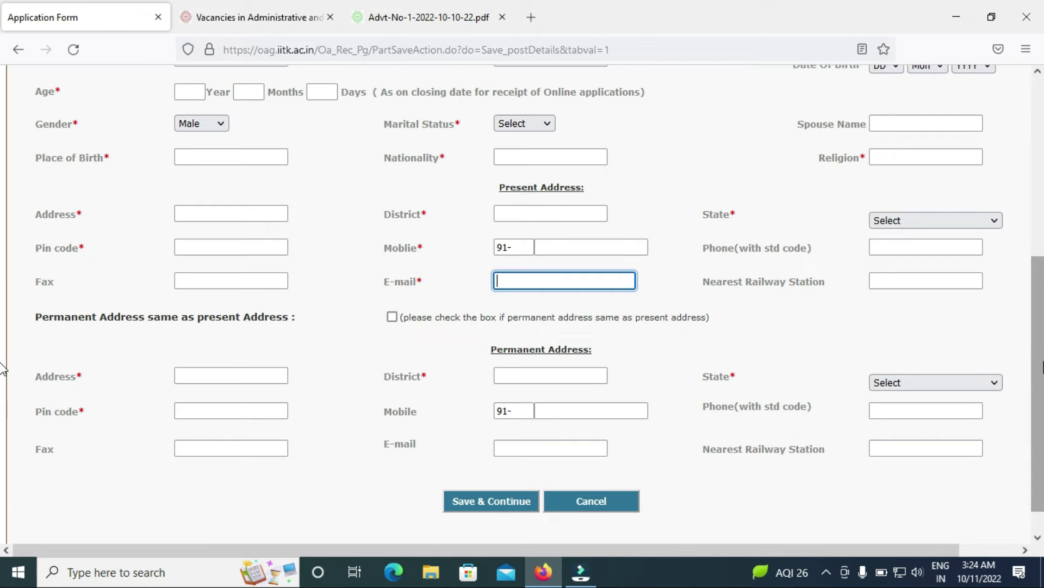
scroll(1019, 375, "down", 1)
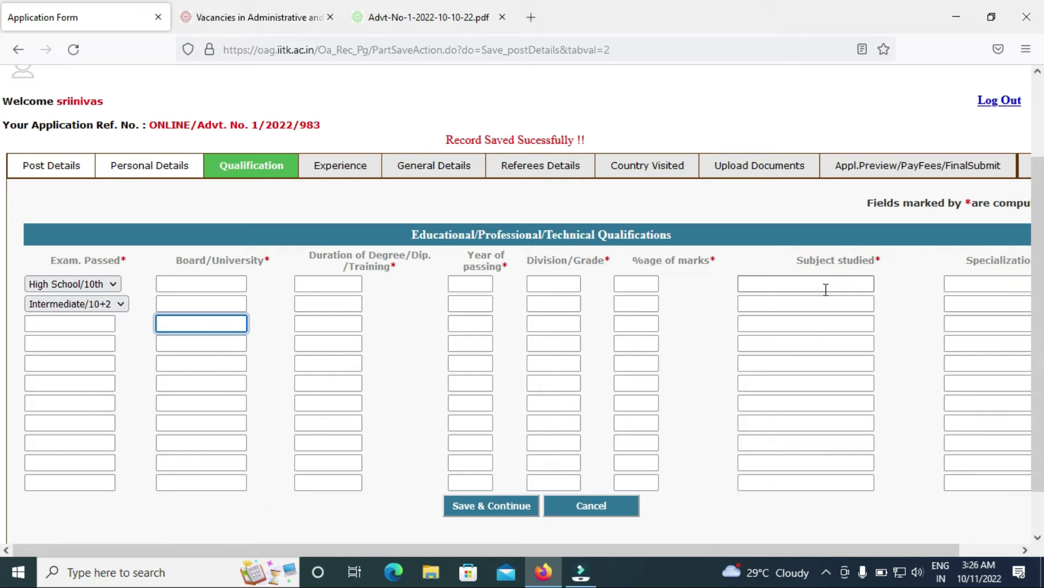
Review the remaining qualification columns up to Specialization, then save the qualifications and continue to the experience section
left_click_drag(766, 546, 858, 538)
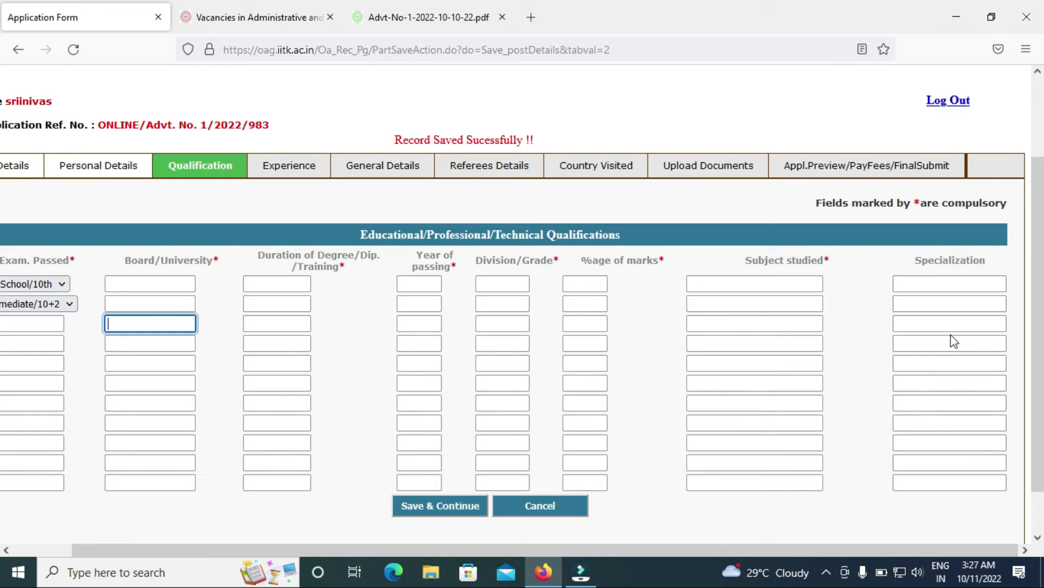
scroll(3, 392, "down", 1)
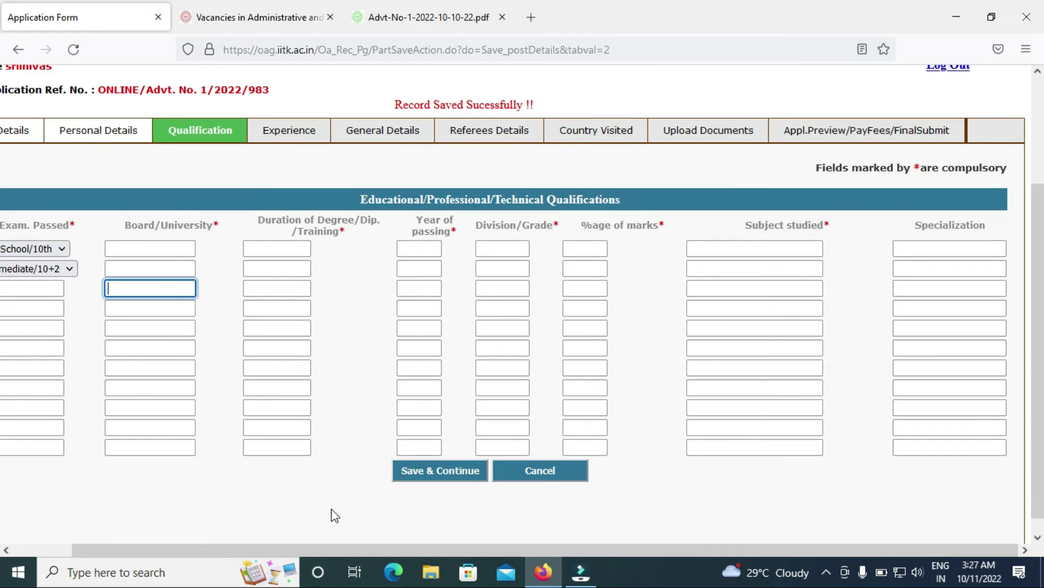
left_click(431, 478)
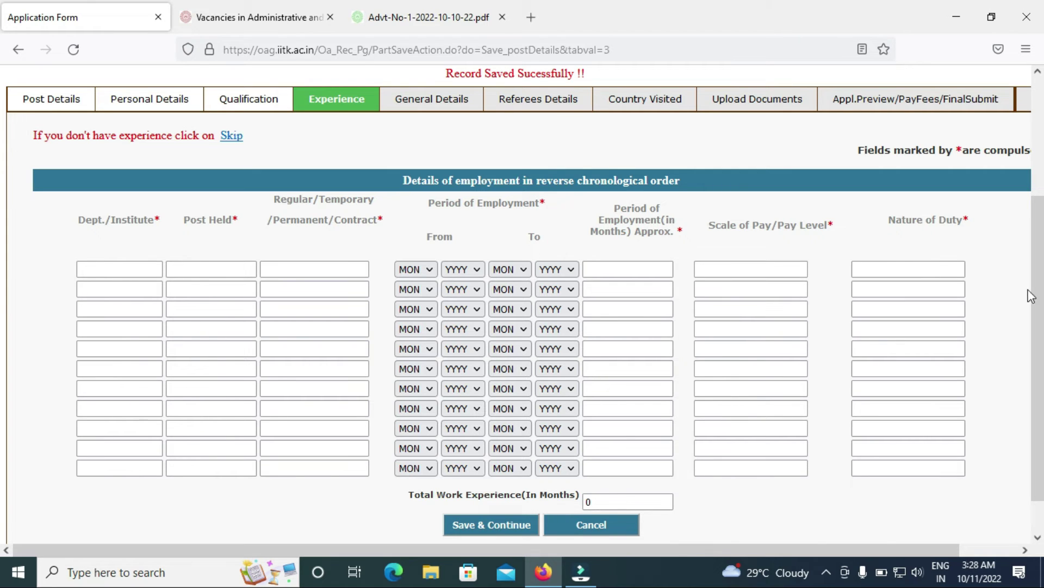
Save the experience section with no employment entries and continue to the general details
scroll(1028, 305, "down", 1)
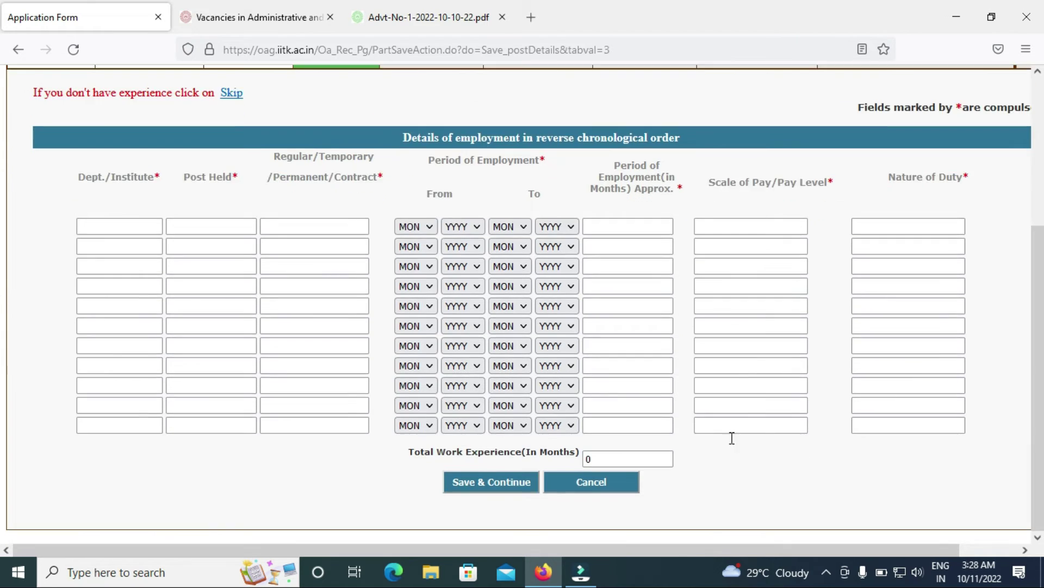
left_click(512, 490)
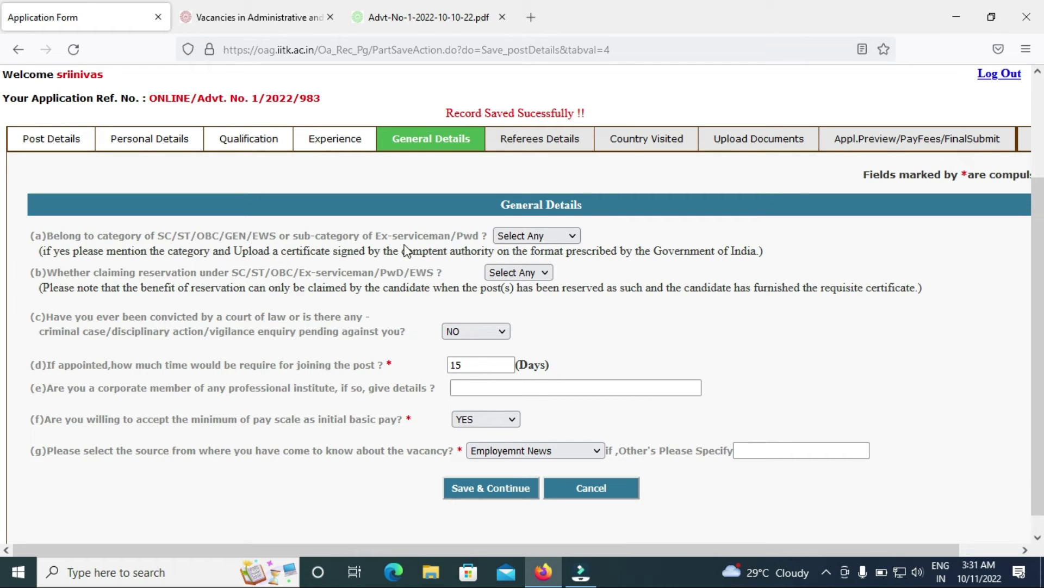
Examine the options for belonging to a category or sub-category in question (a), without choosing one
left_click(562, 236)
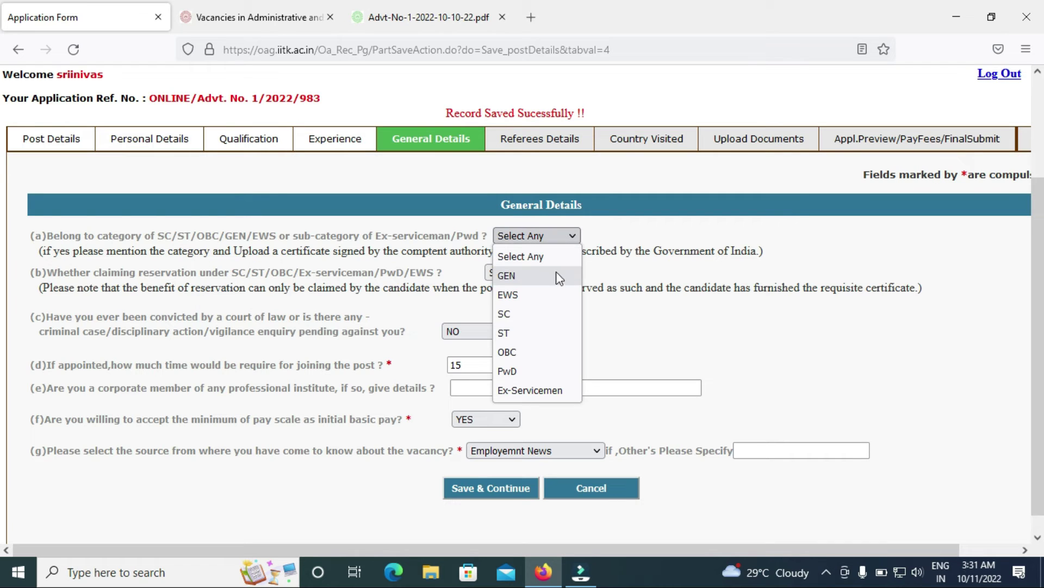
left_click(632, 237)
left_click(571, 236)
left_click(661, 254)
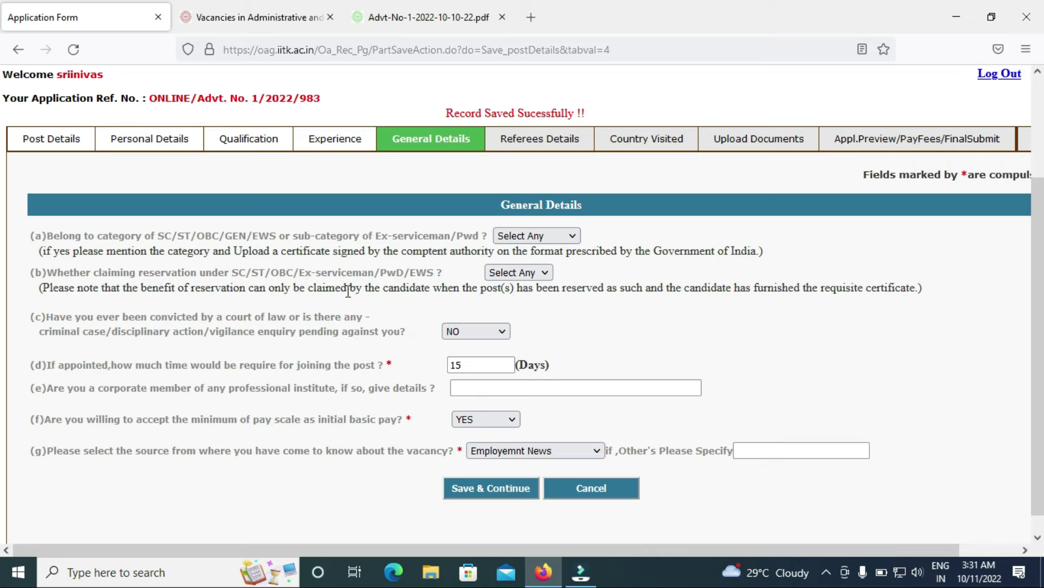
Answer NO to claiming reservation, go through the joining time and professional membership fields, and select Employemnt News as the vacancy source
left_click(547, 272)
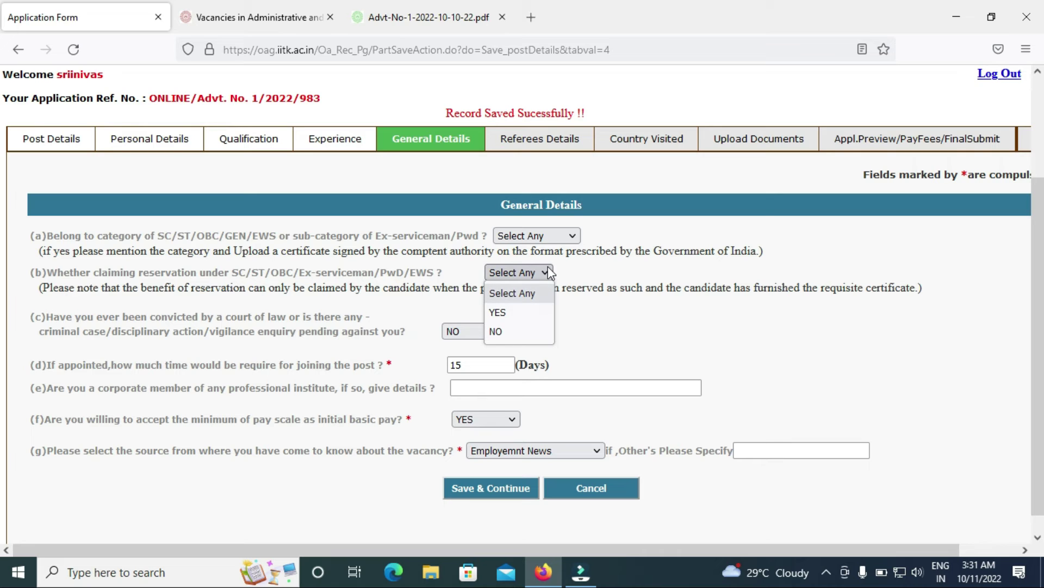
left_click(508, 329)
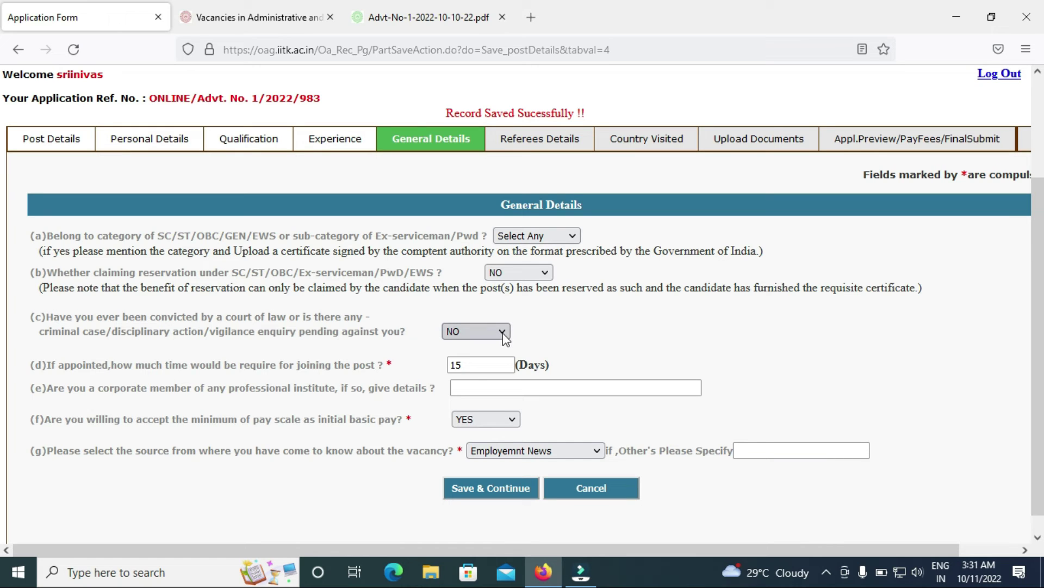
left_click(481, 366)
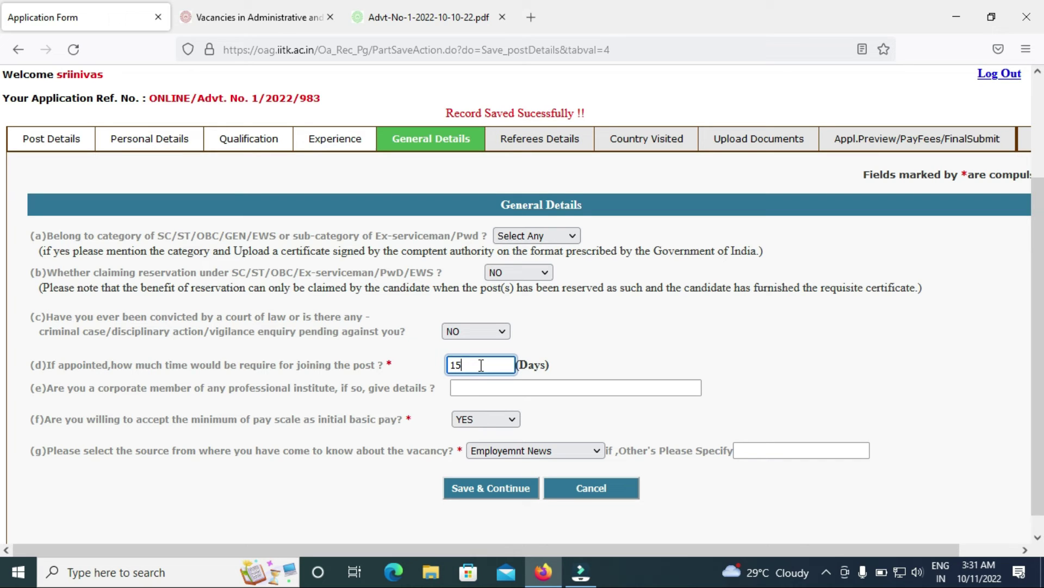
left_click(503, 390)
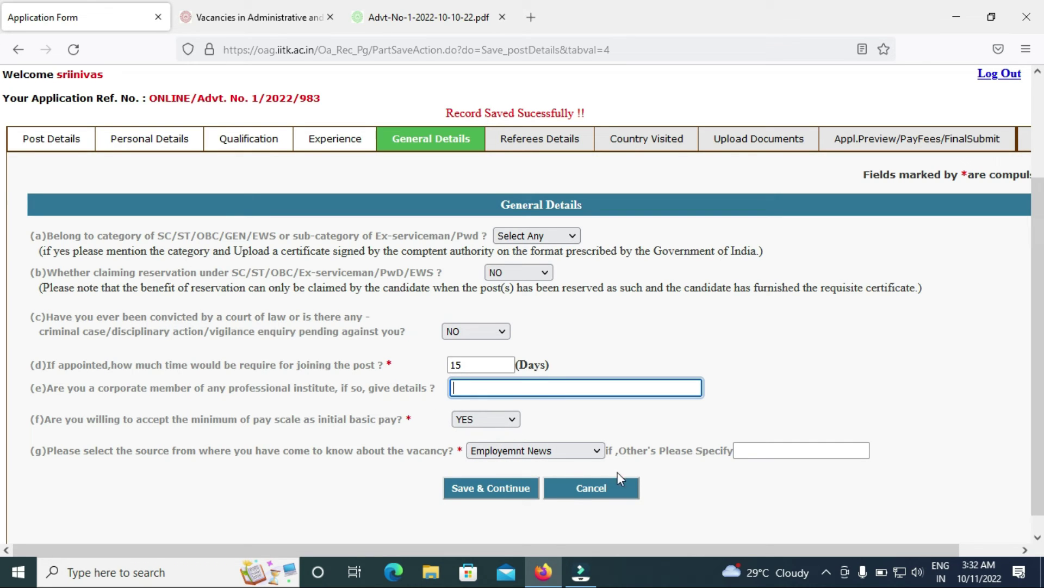
left_click(593, 451)
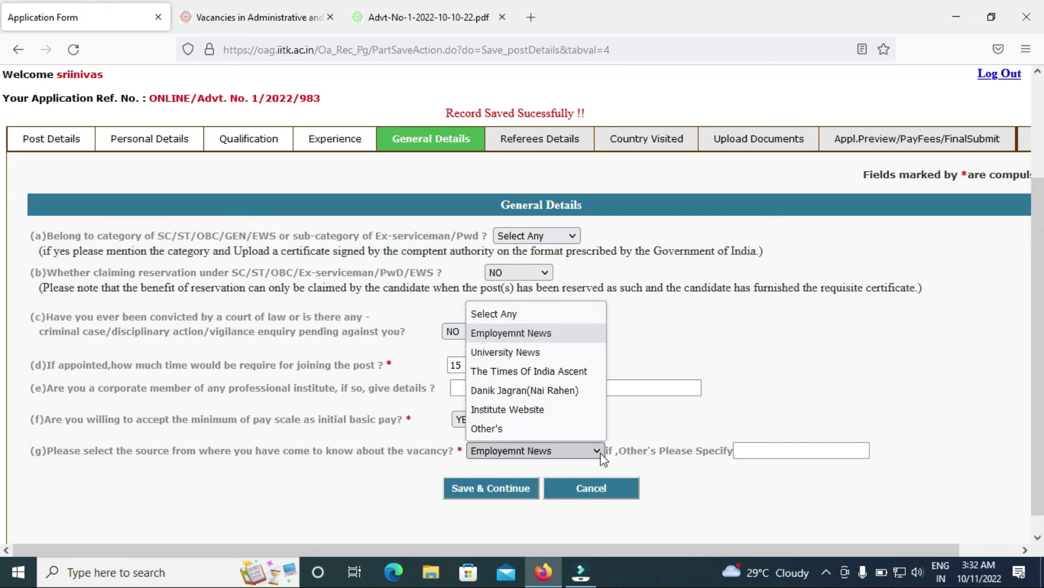
left_click(542, 340)
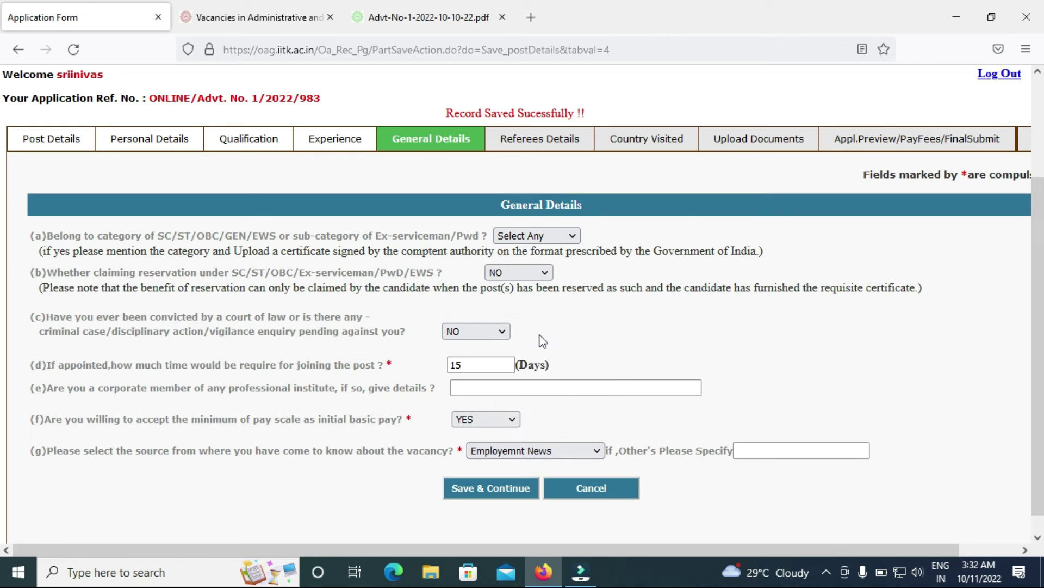
Save the general details and continue past the document uploads to the application preview and fee payment section
left_click(498, 490)
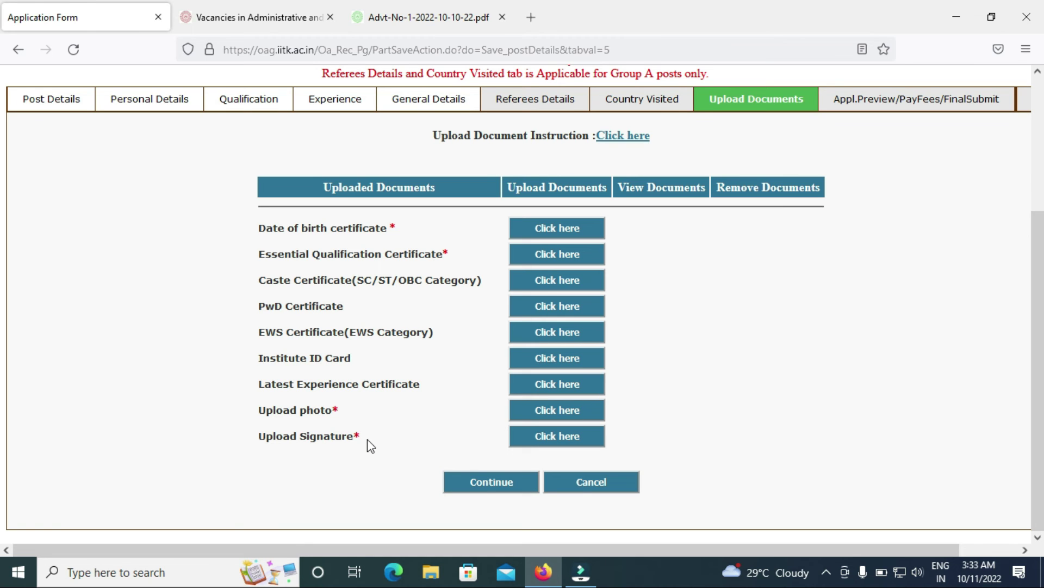
left_click(469, 482)
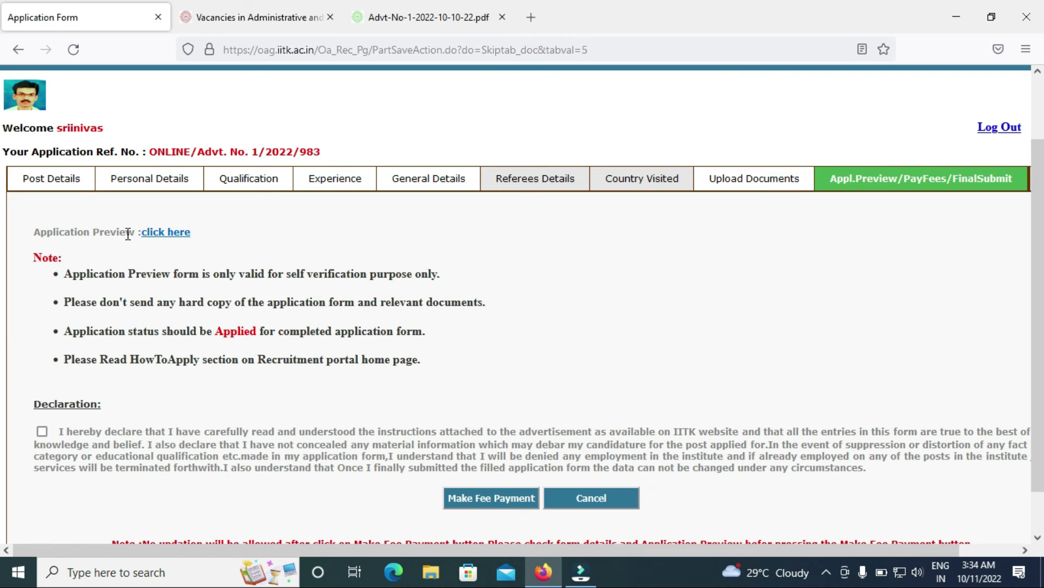
Open the application preview PDF, review its qualifications, employment, general details and uploaded documents sections, and close it
left_click(161, 234)
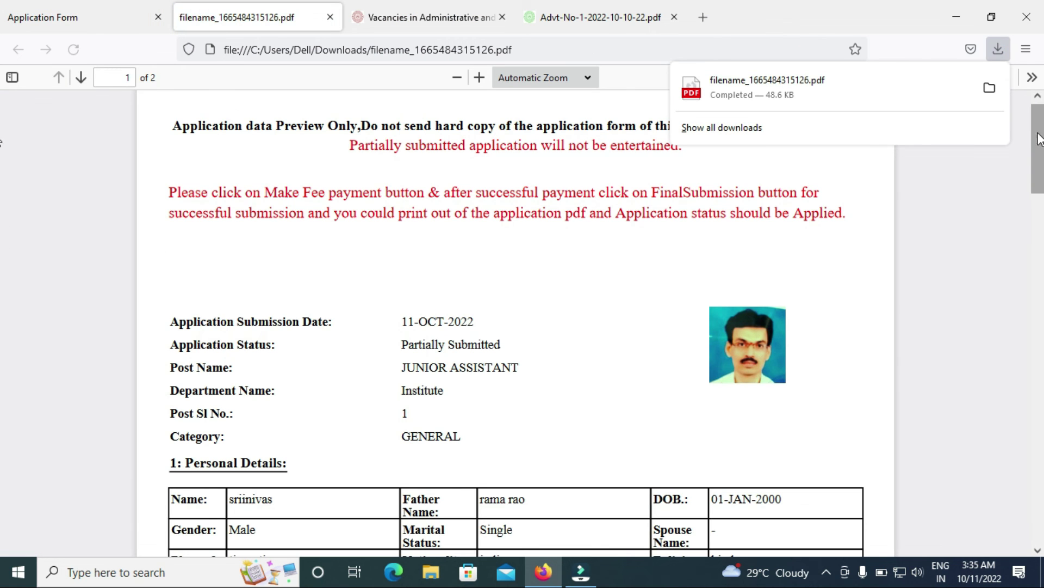
scroll(3, 250, "down", 20)
scroll(2, 446, "up", 6)
scroll(2, 414, "down", 2)
scroll(3, 411, "up", 12)
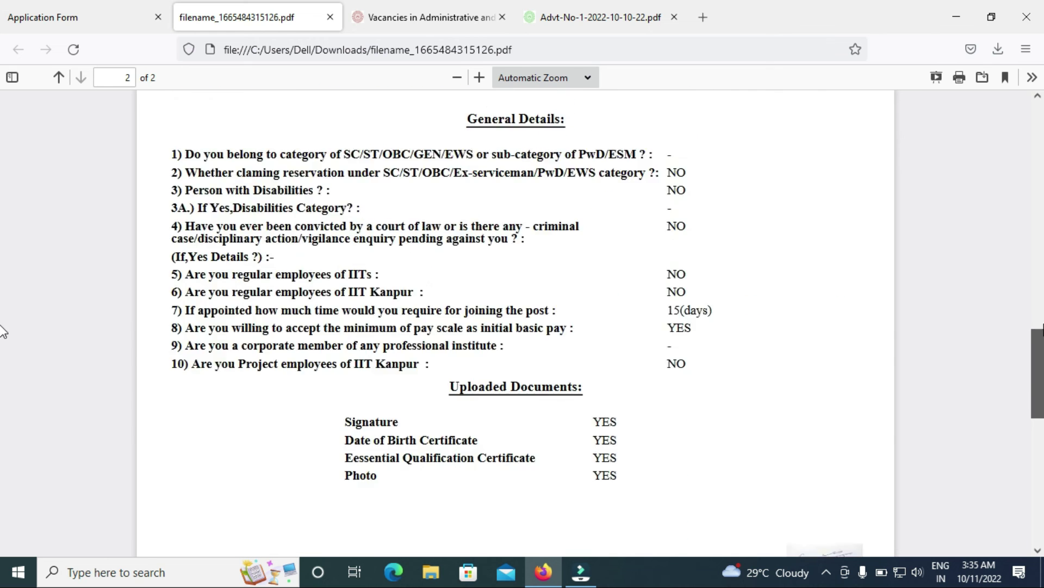
scroll(3, 288, "up", 1)
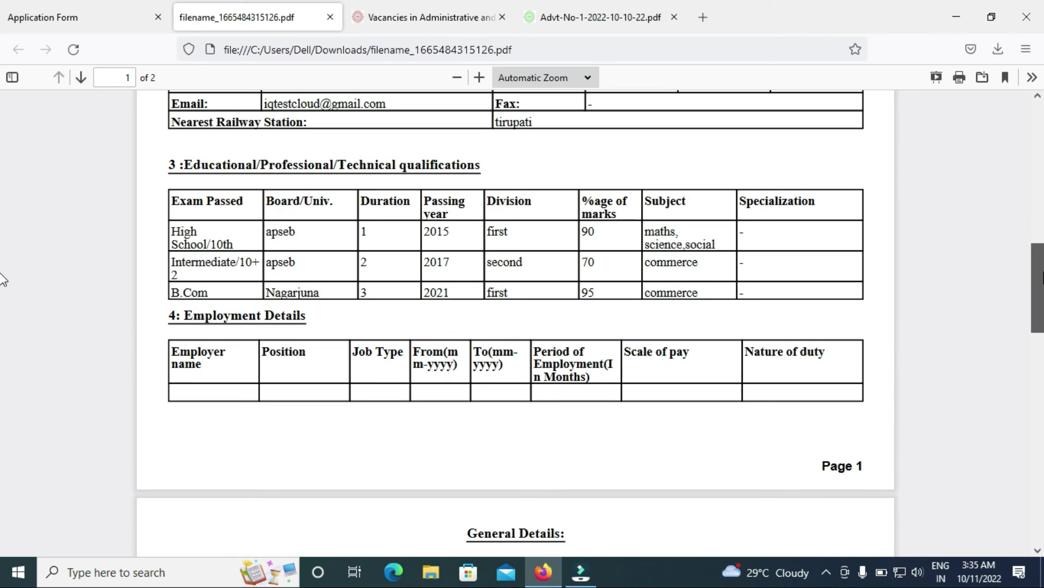
key("ctrl+w")
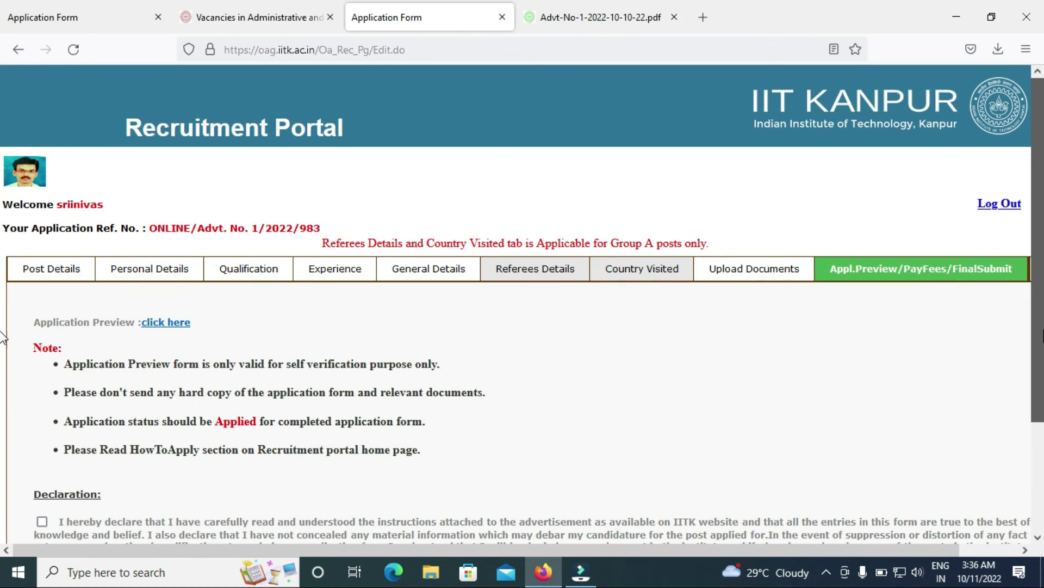
Accept the declaration, proceed to the fee payment and confirm saving the details
scroll(443, 403, "down", 2)
left_click(42, 401)
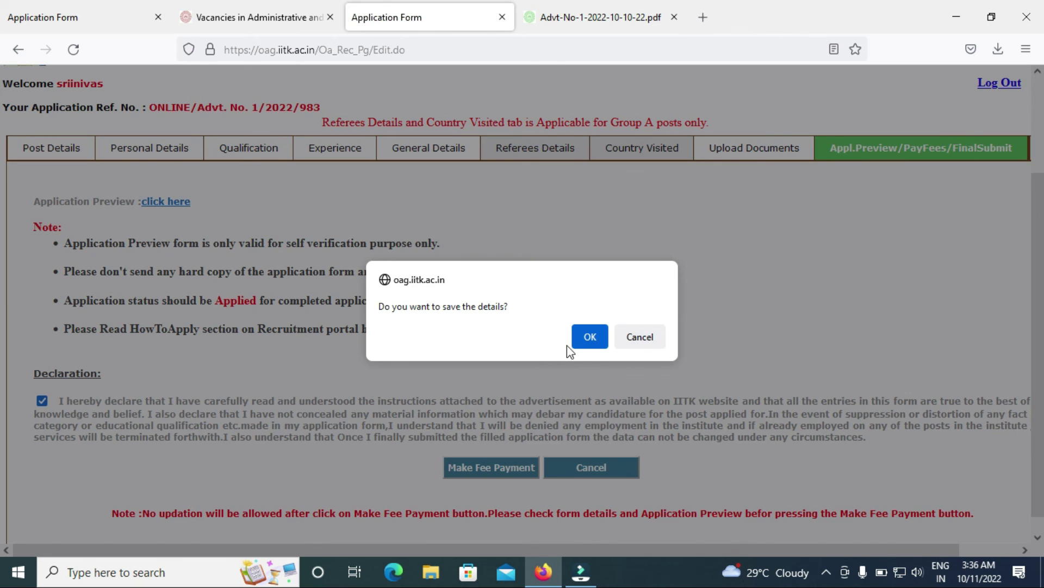
left_click(588, 336)
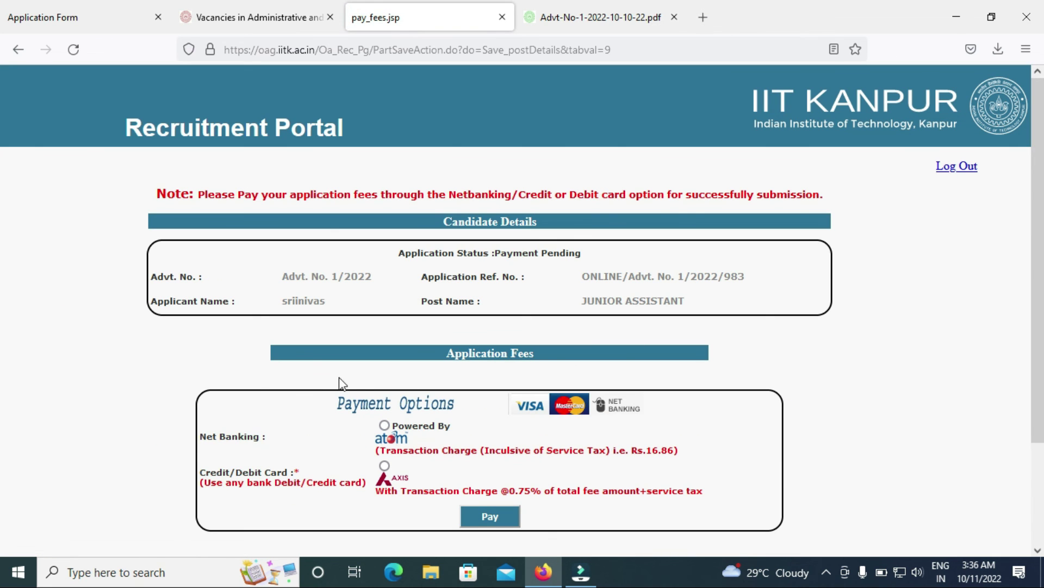
Pay the application fee by Credit/Debit Card through Axis, accept the transaction charge and choose VISA as the payment method
left_click(385, 465)
left_click(494, 522)
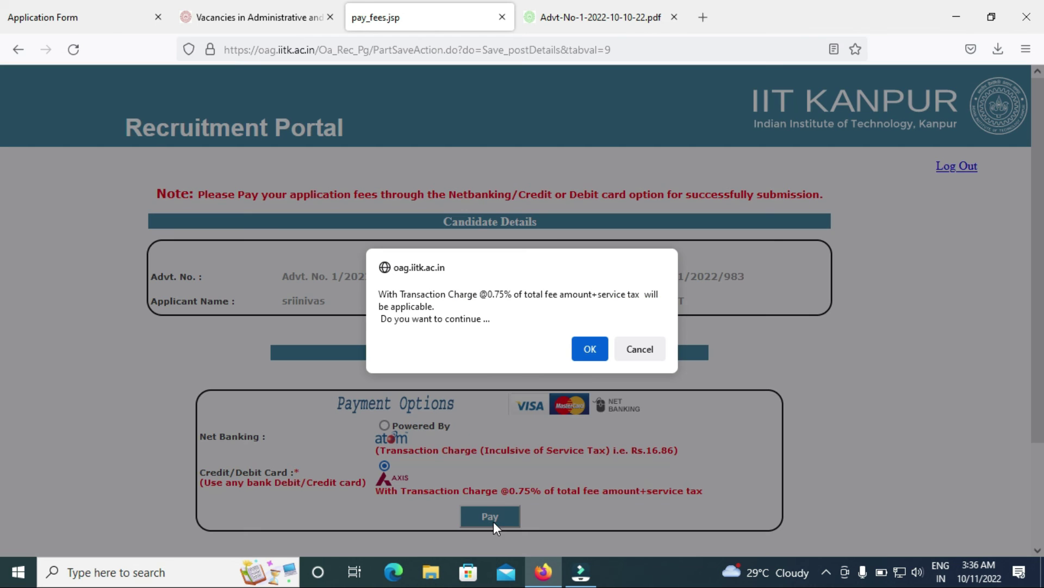
left_click(596, 350)
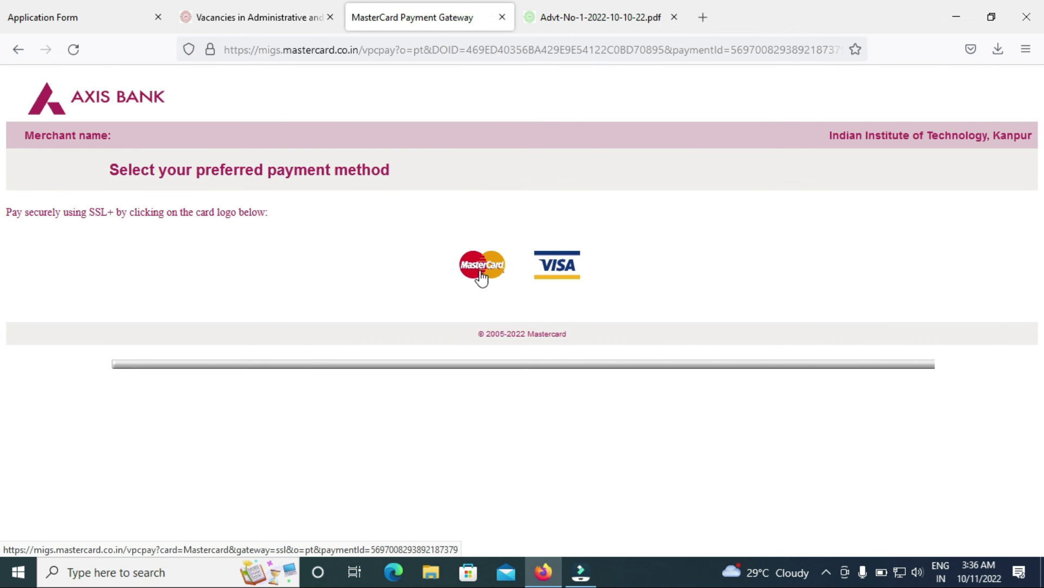
left_click(557, 265)
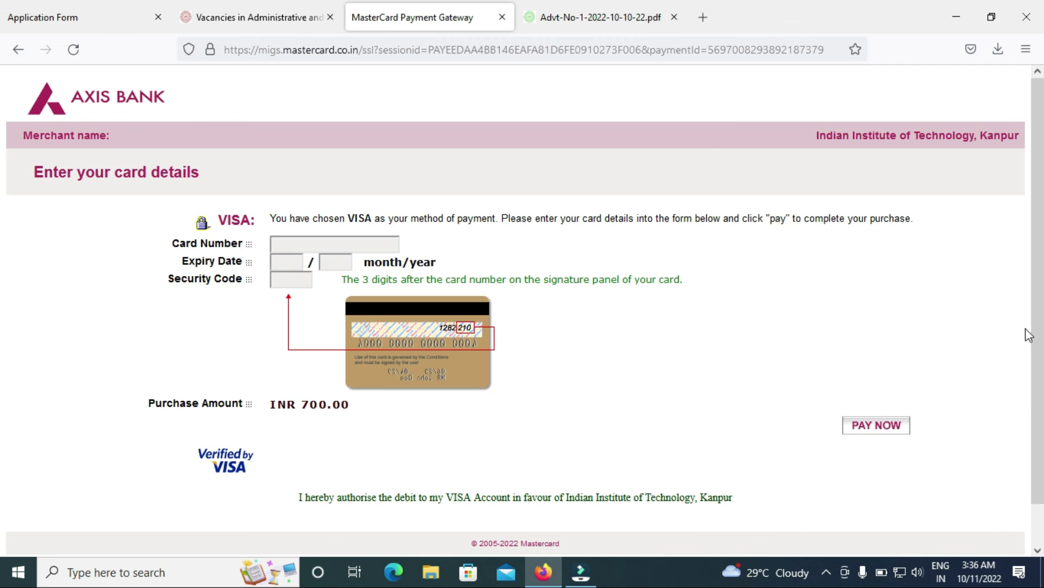
Return to the IIT Kanpur vacancies page and open the online application portal for Advt. No. 1/2022
left_click(251, 15)
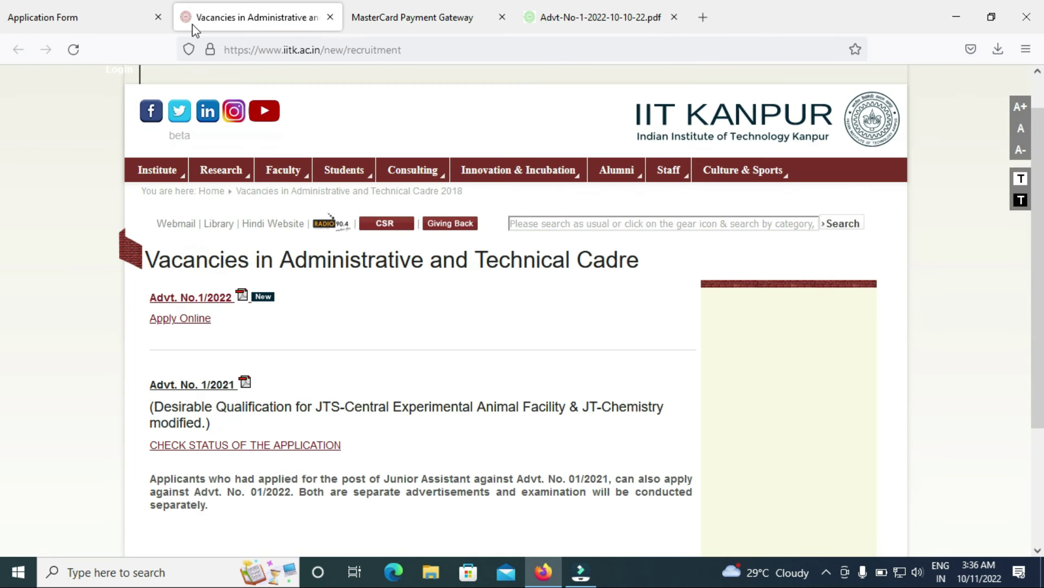
left_click(168, 321)
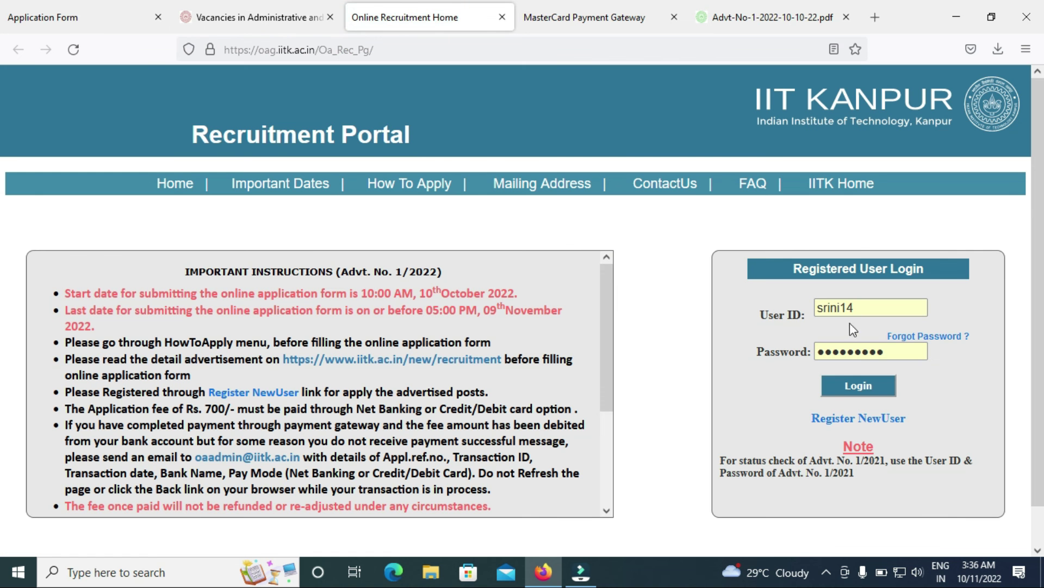